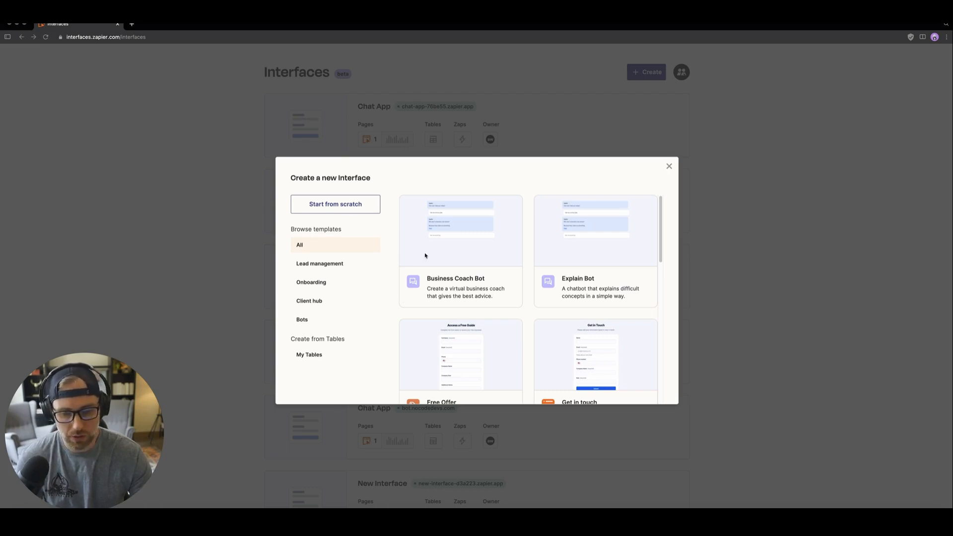
Create a new interface from the ZapChat template.
scroll(425, 255, "down", 10)
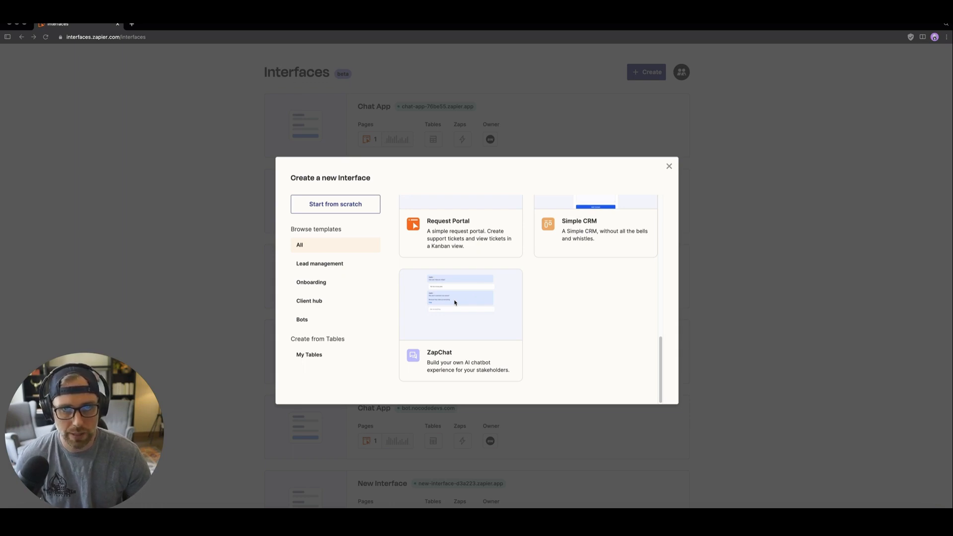
left_click(456, 303)
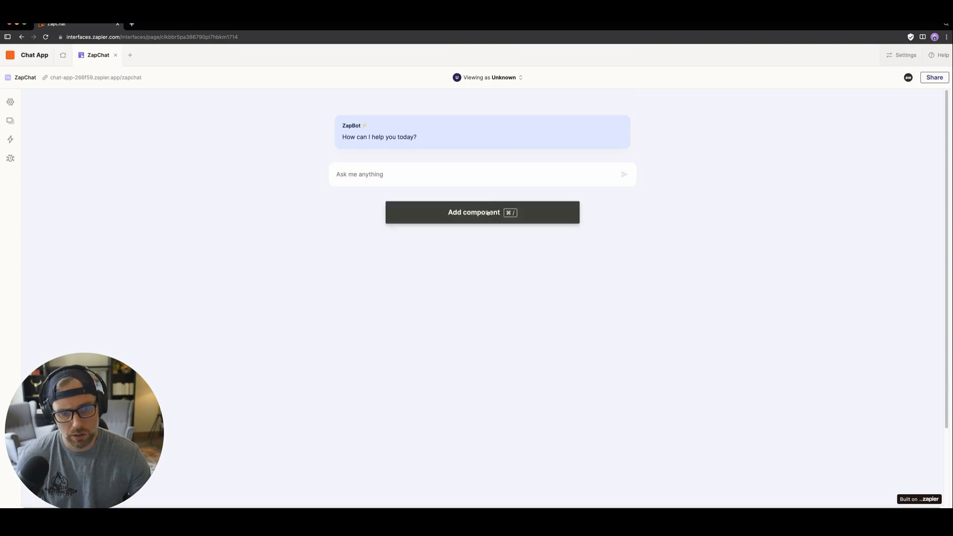
Review the components that can be added to the ZapChat page, from text and forms through to inbox and payment.
left_click(487, 212)
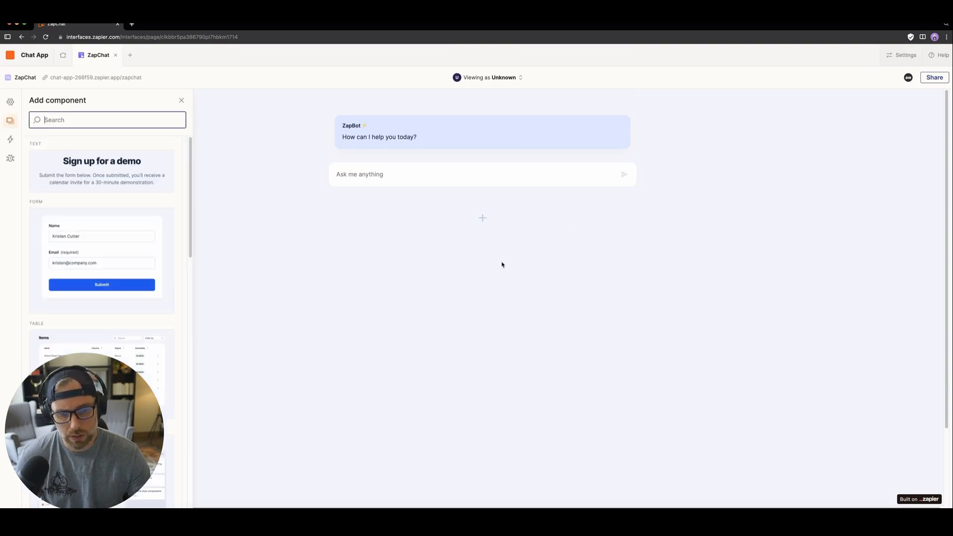
left_click_drag(95, 433, 351, 384)
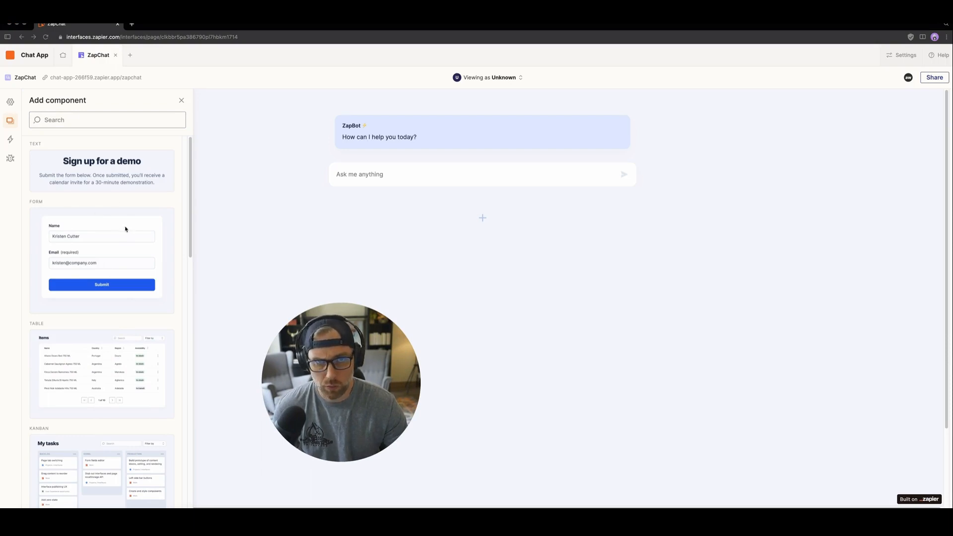
scroll(122, 248, "down", 6)
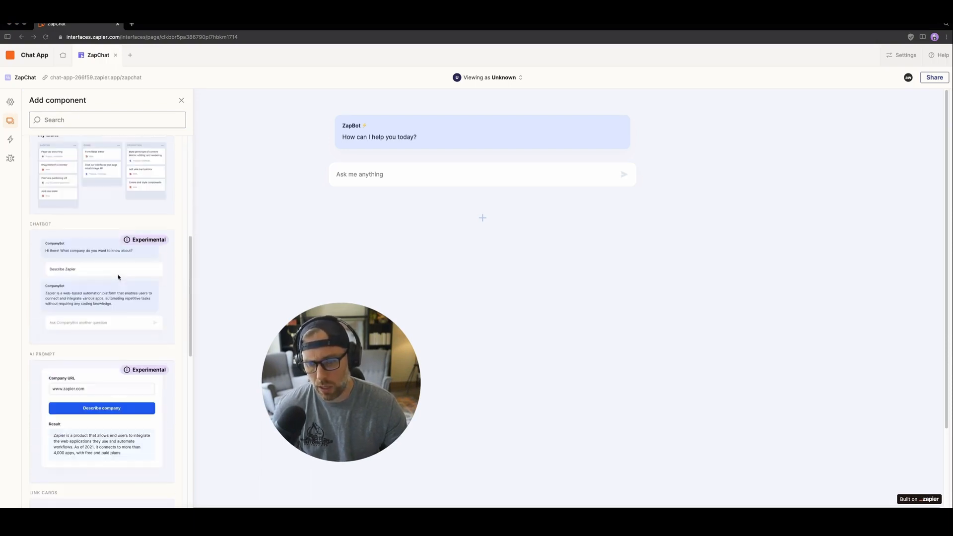
scroll(92, 208, "up", 2)
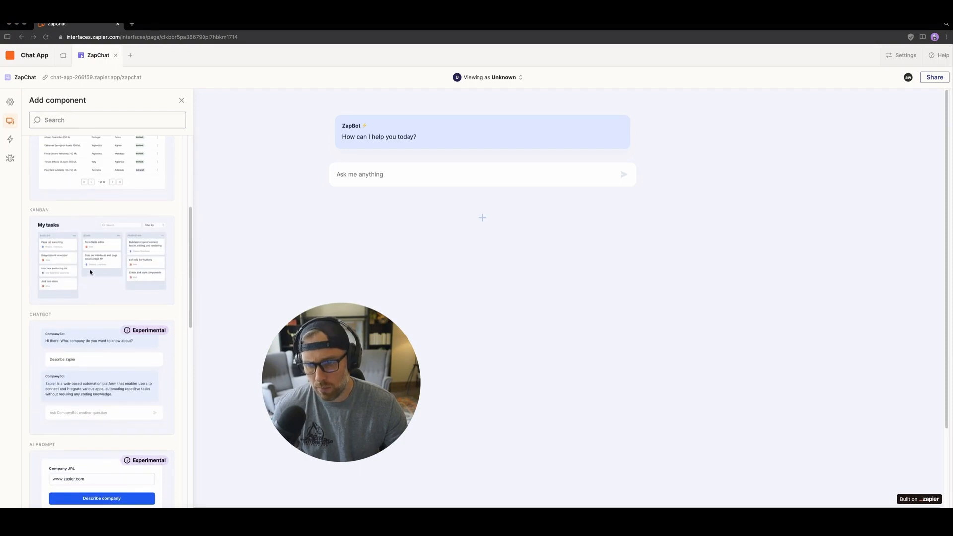
scroll(91, 271, "down", 2)
scroll(91, 272, "down", 5)
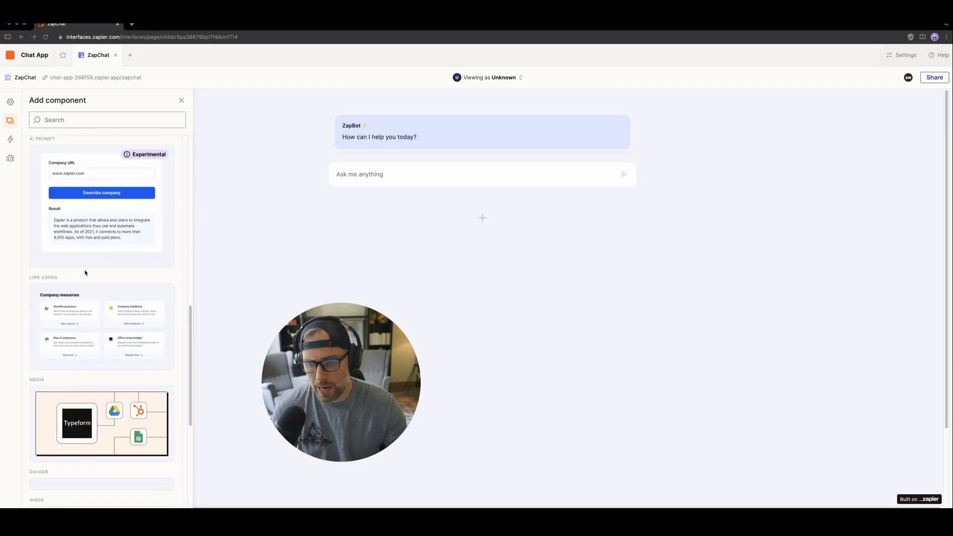
scroll(73, 352, "down", 5)
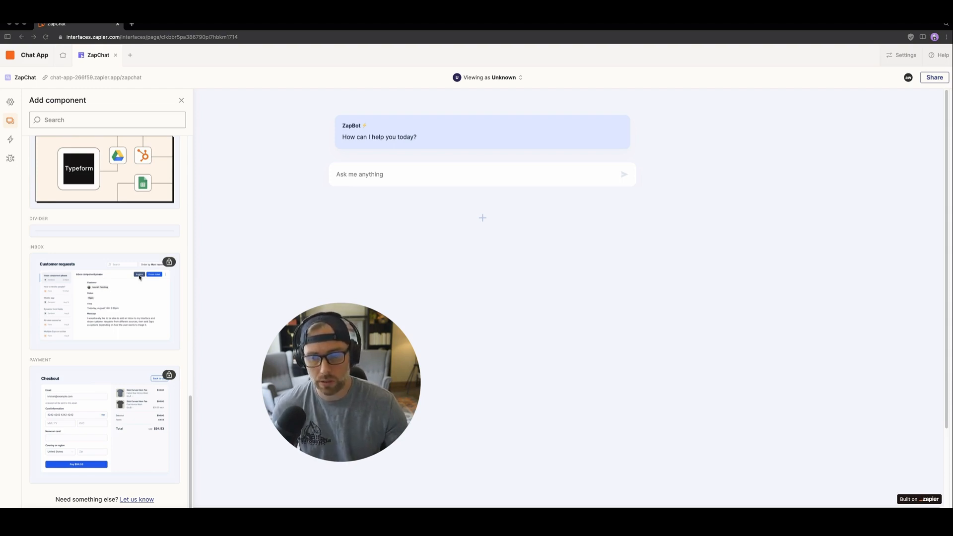
left_click(180, 101)
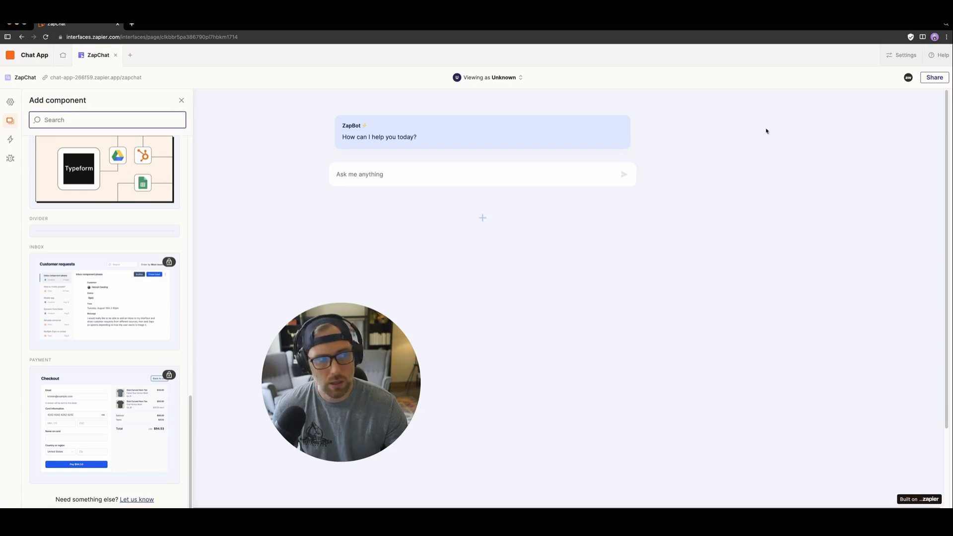
Review the interface's general, theme, navigation, custom domain, branding and tracking settings, and return to the interface overview.
left_click(899, 55)
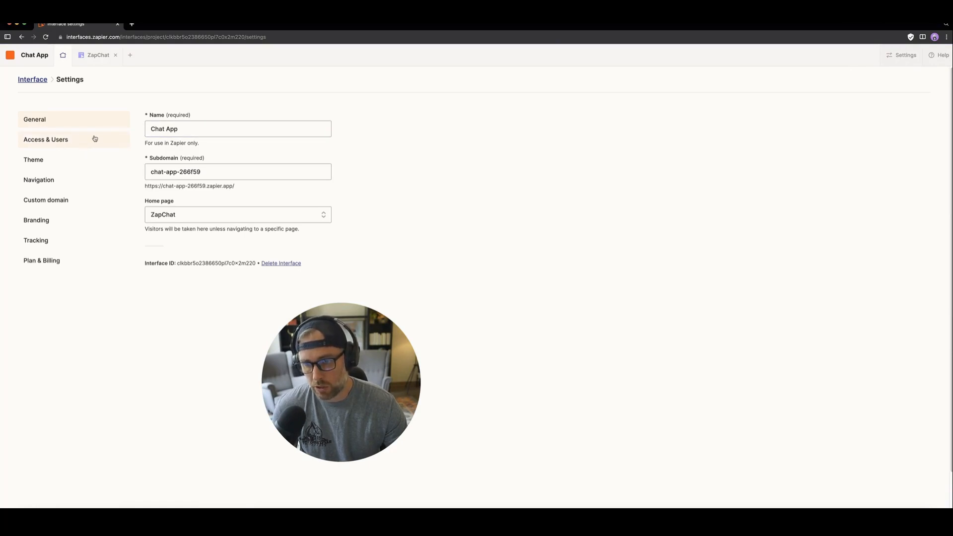
left_click(85, 161)
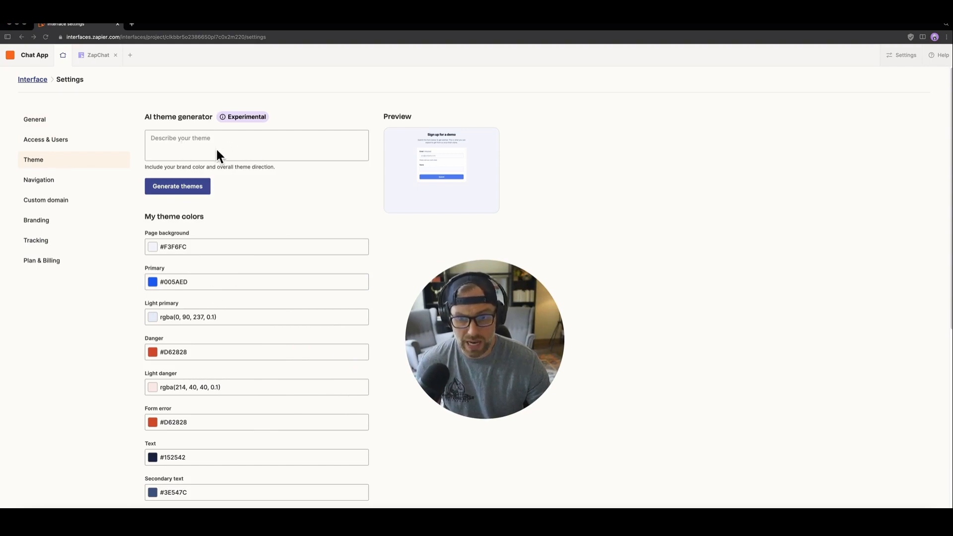
left_click(44, 182)
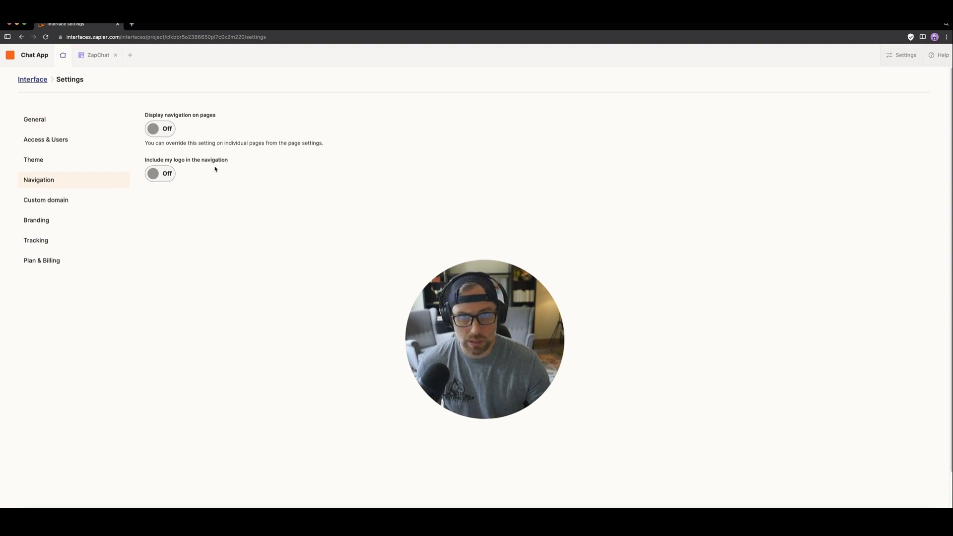
left_click(61, 201)
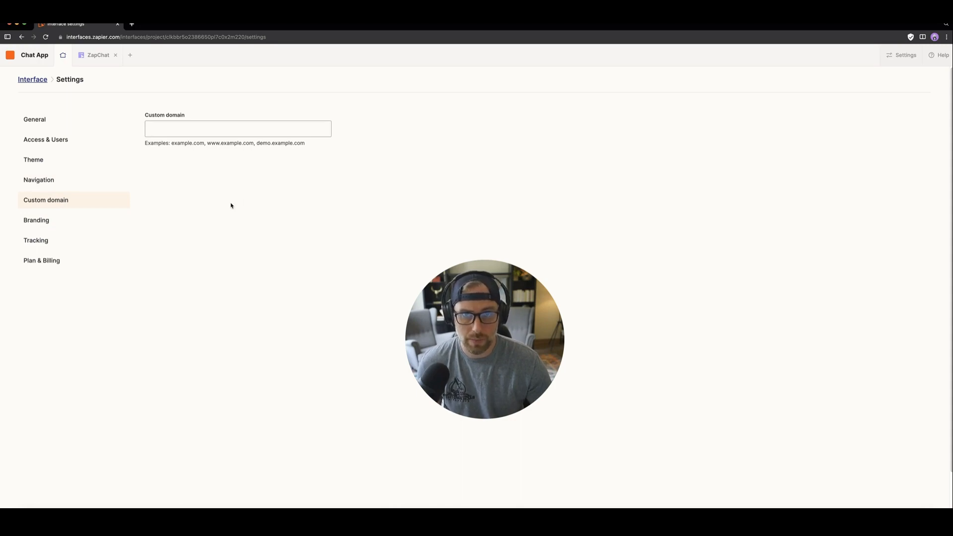
left_click(30, 218)
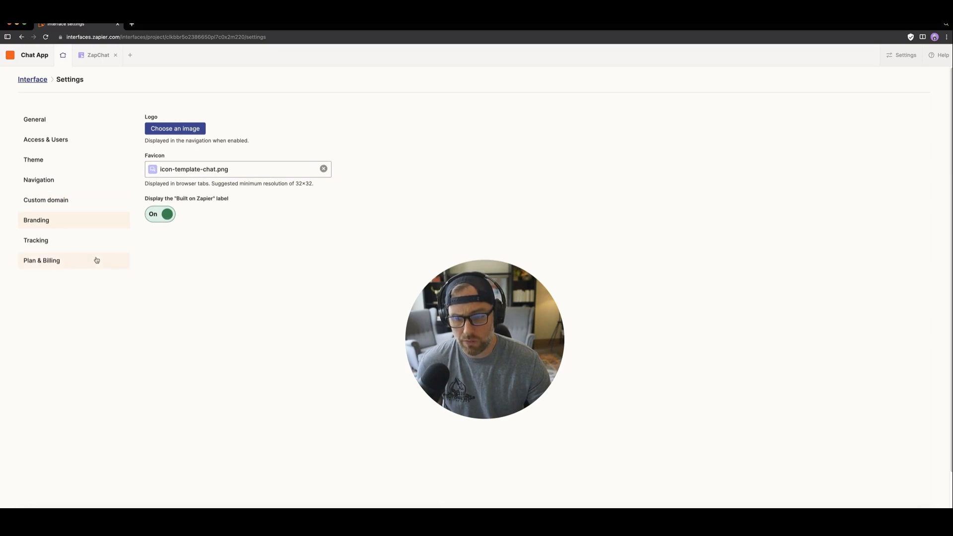
left_click(52, 246)
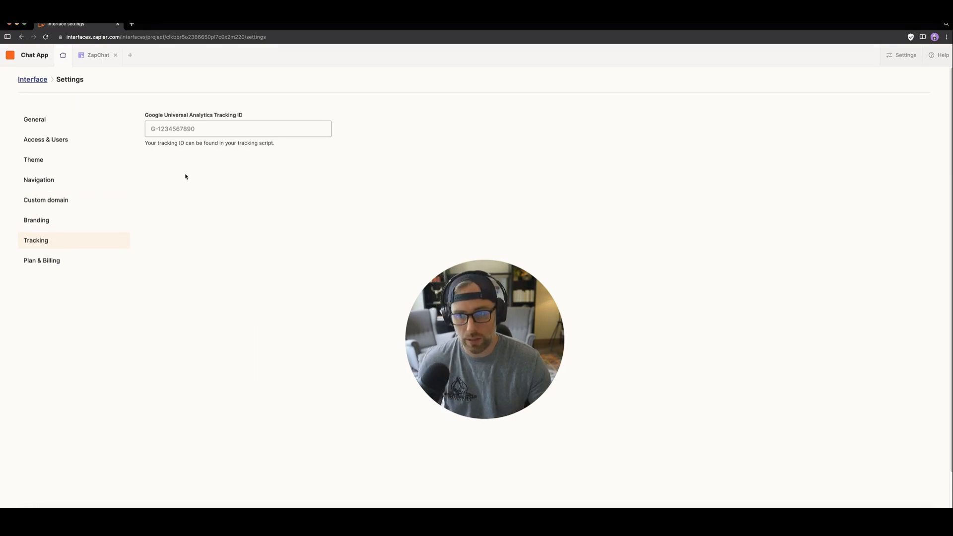
left_click(32, 79)
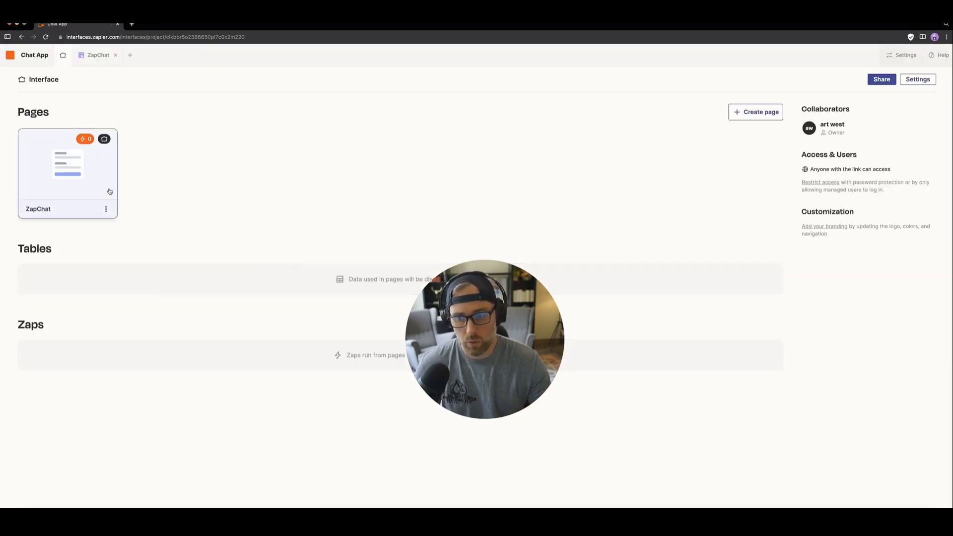
Open the ZapChat page's chatbot component for editing and name the chatbot "The NoCodeDevs.com Tool Bot", keeping the lightning emoji.
left_click(108, 191)
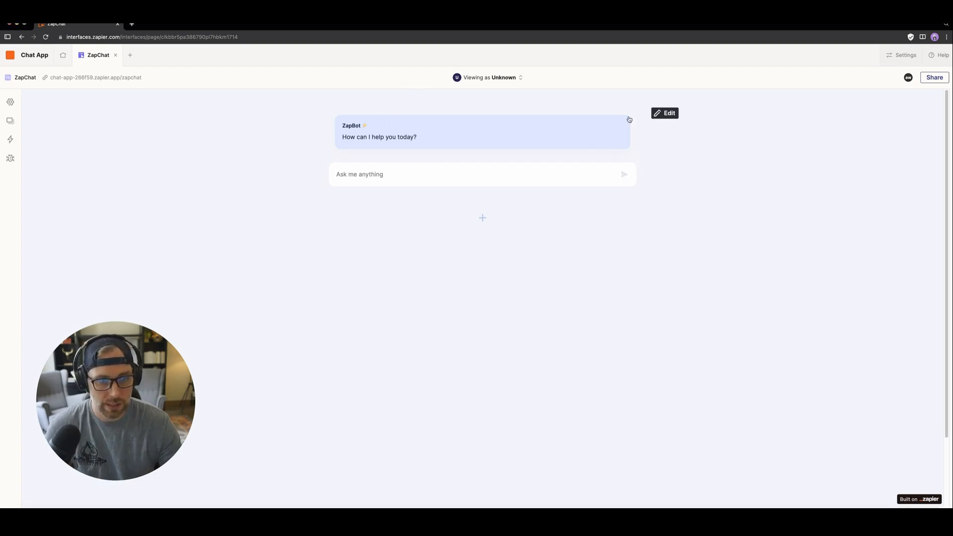
left_click(667, 117)
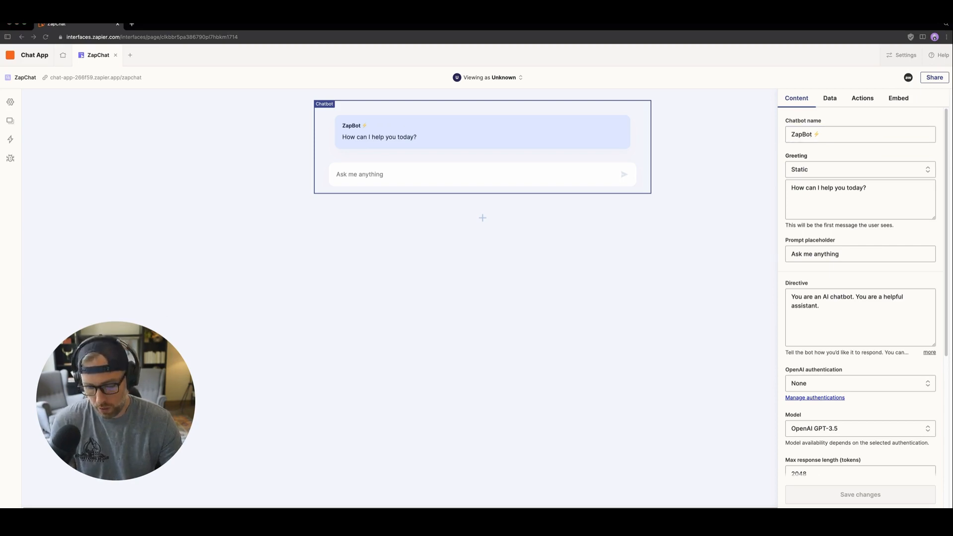
double_click(801, 134)
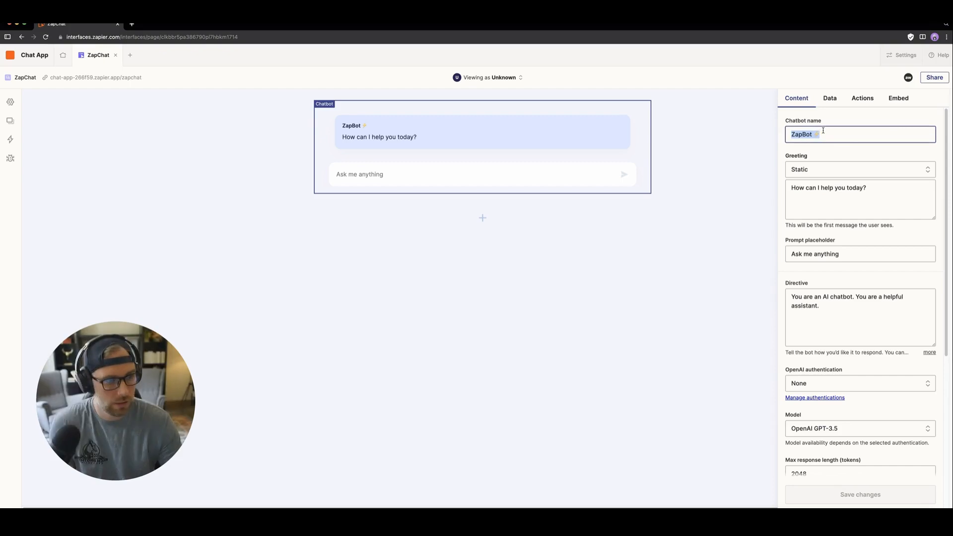
type("The NoCodeDevs.com Tool Bot")
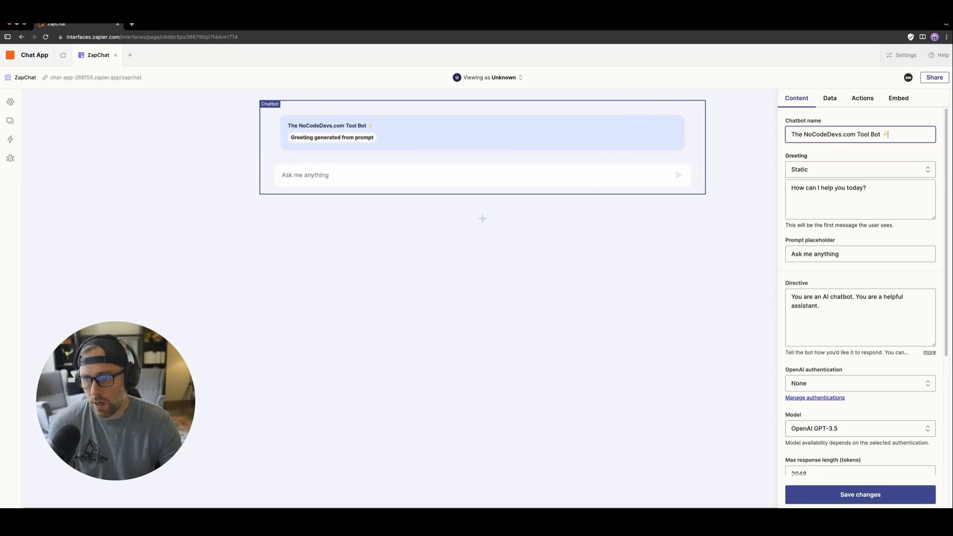
Set the chatbot's greeting to Generated and its prompt placeholder to "What are you trying to build?".
left_click(804, 169)
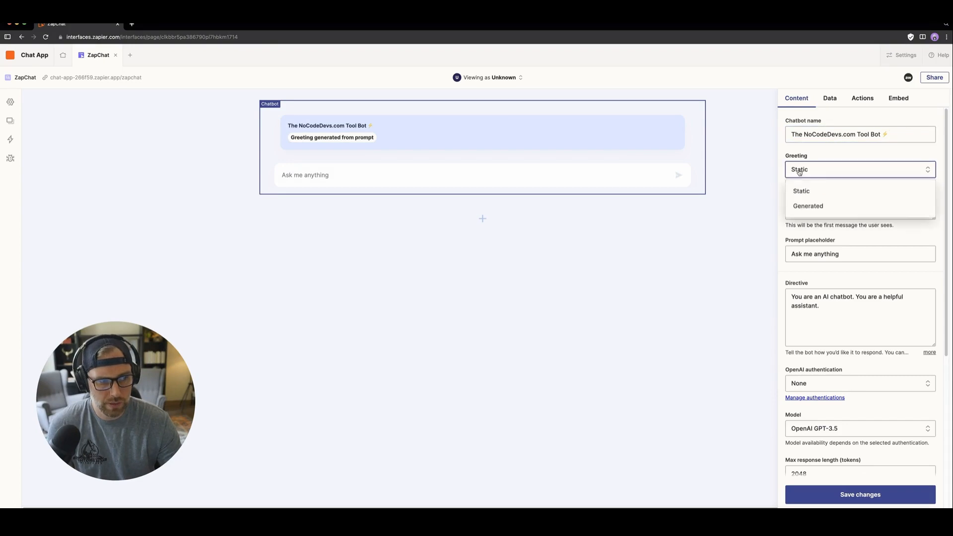
left_click(813, 204)
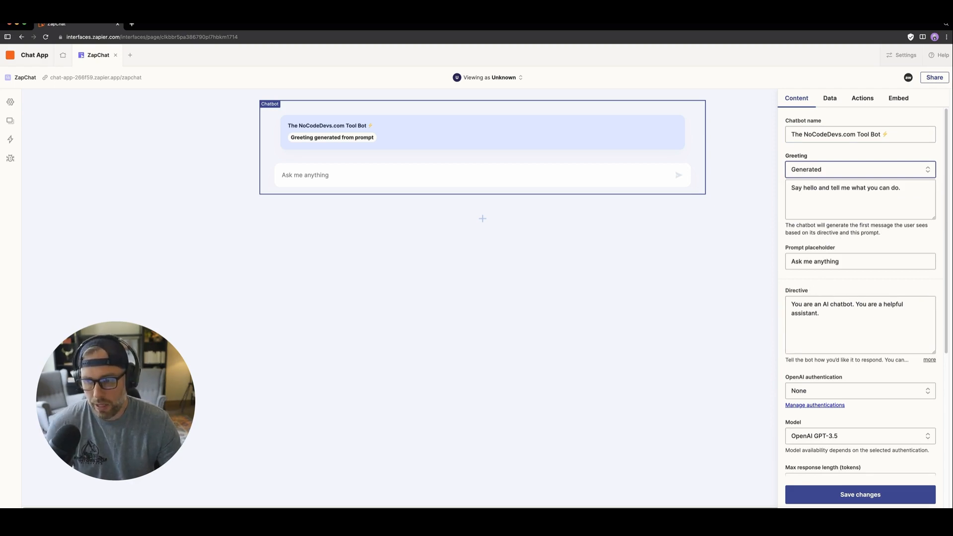
key("super+Tab")
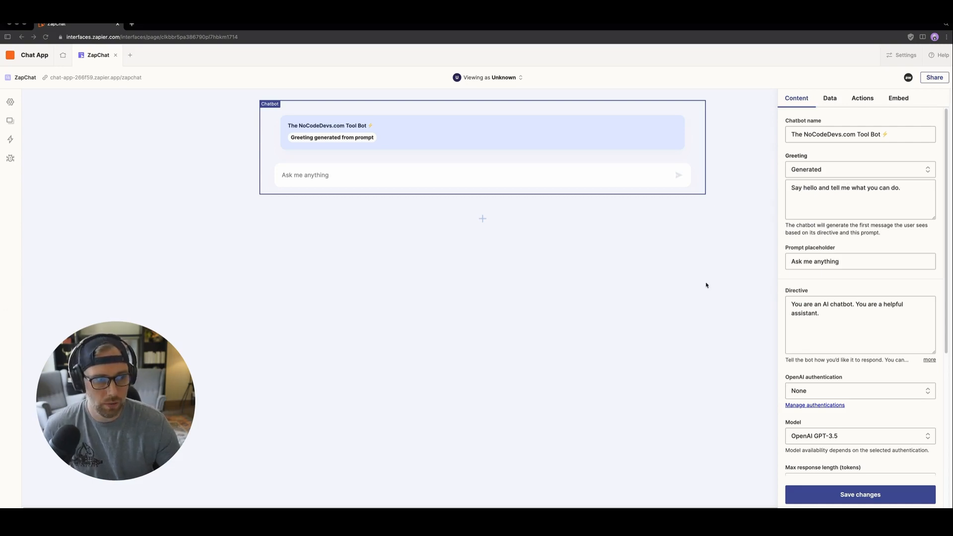
triple_click(828, 261)
type("What are you trying to build?")
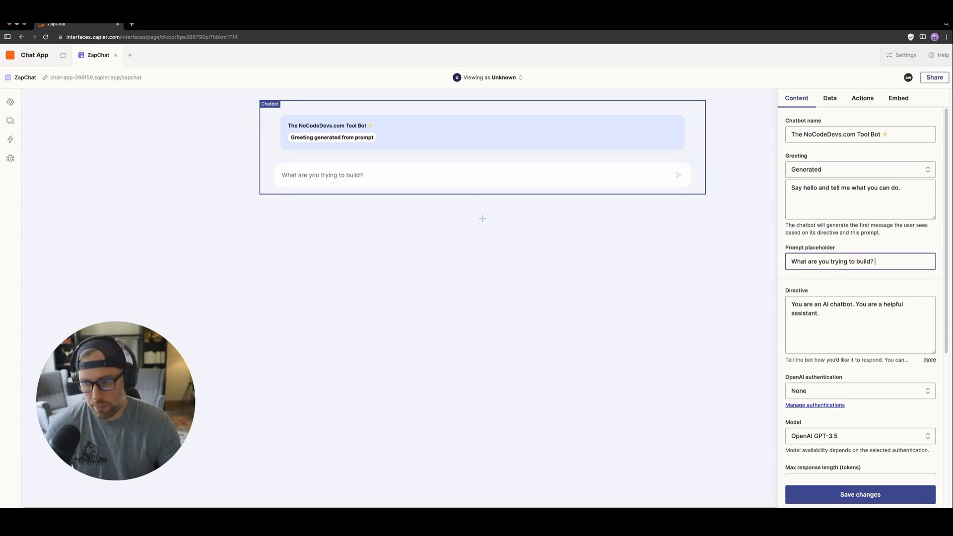
Replace the directive with one for recommending the best no-code tools for websites, apps, automations, and internal tools from the NoCodeDevs.com database, based on website ranking.
key("super+Tab")
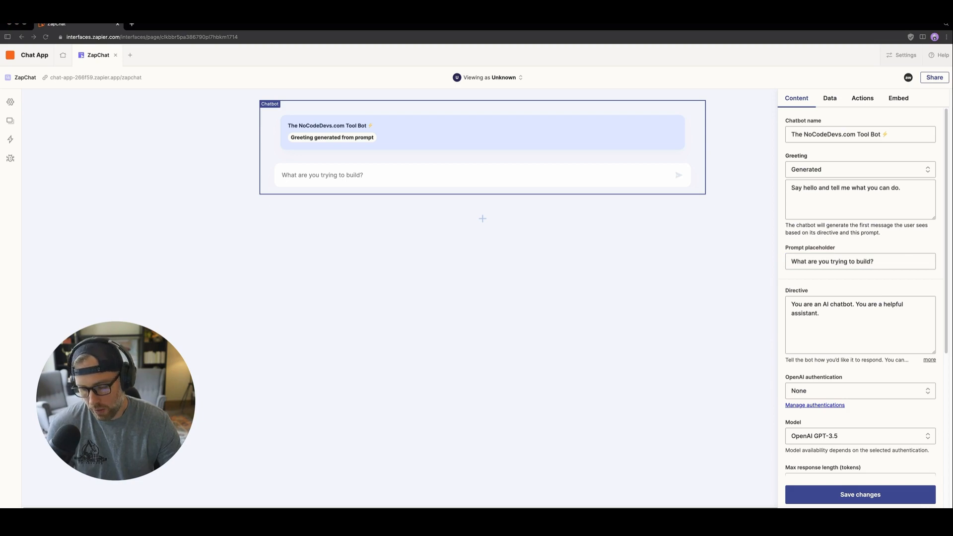
left_click(855, 328)
key("super+a")
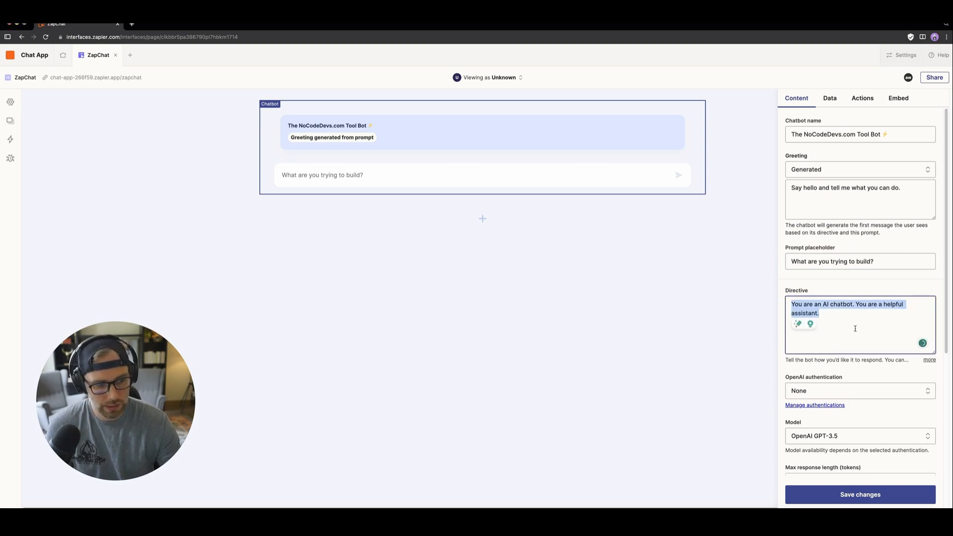
key("super+v")
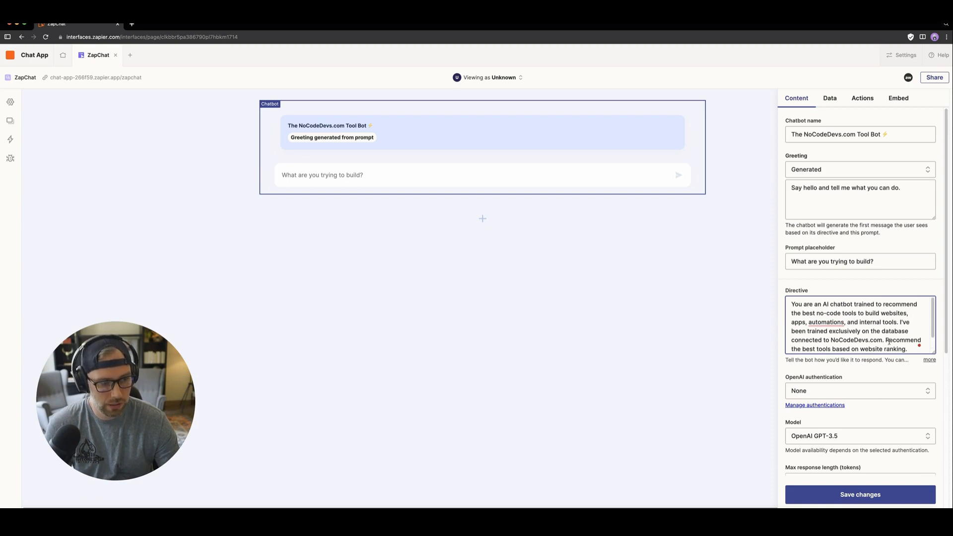
scroll(889, 342, "down", 1)
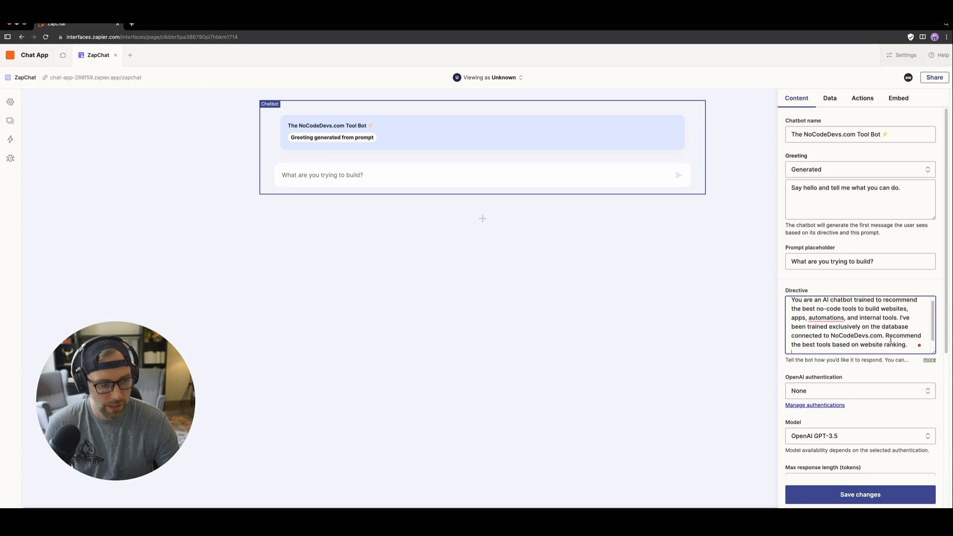
scroll(842, 340, "down", 1)
scroll(848, 347, "down", 1)
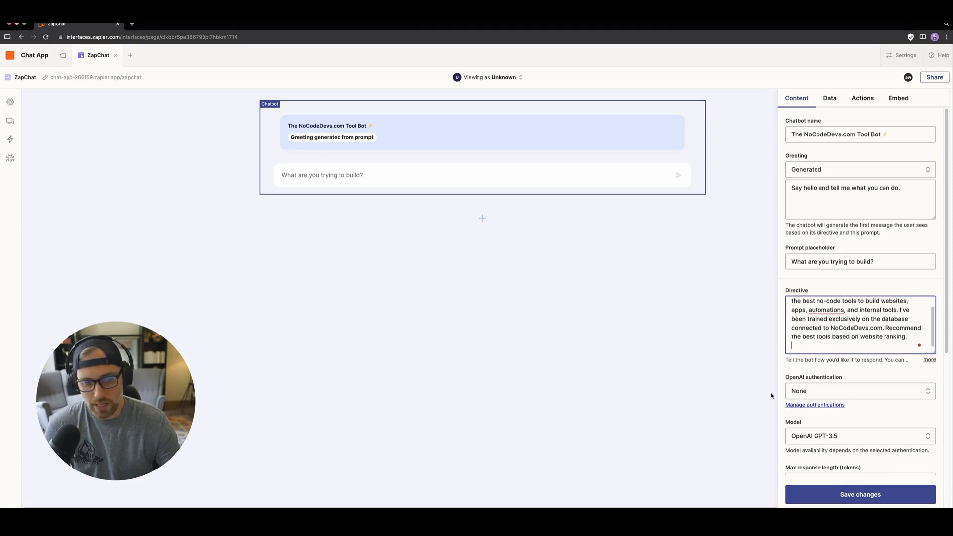
Select the existing OpenAI account for authentication and set the model to OpenAI GPT-4, reviewing the remaining chatbot content settings.
left_click(822, 394)
left_click(814, 445)
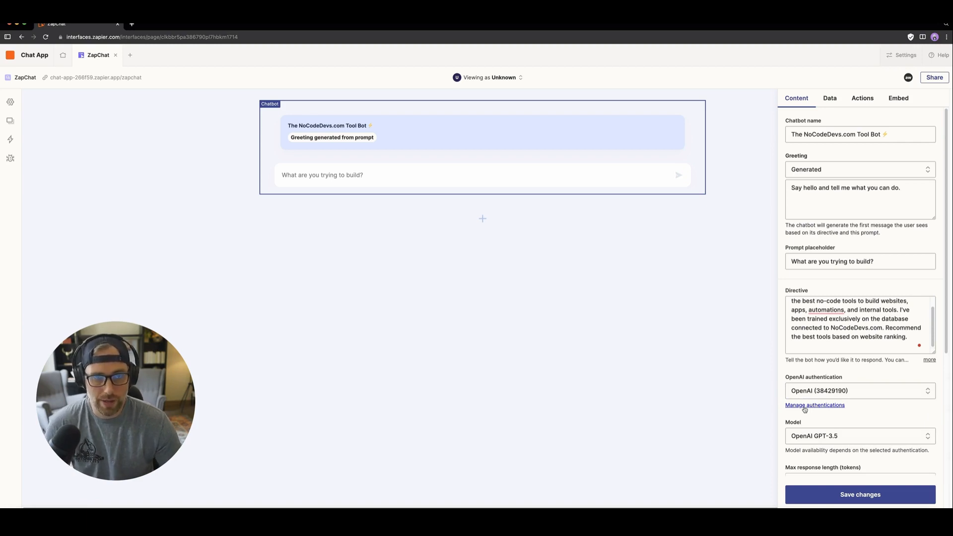
scroll(806, 411, "down", 1)
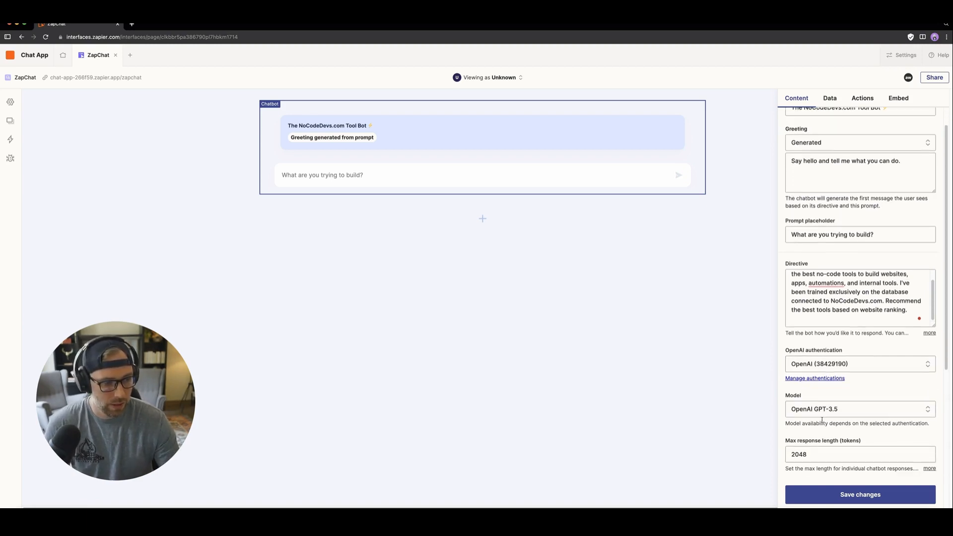
left_click(823, 409)
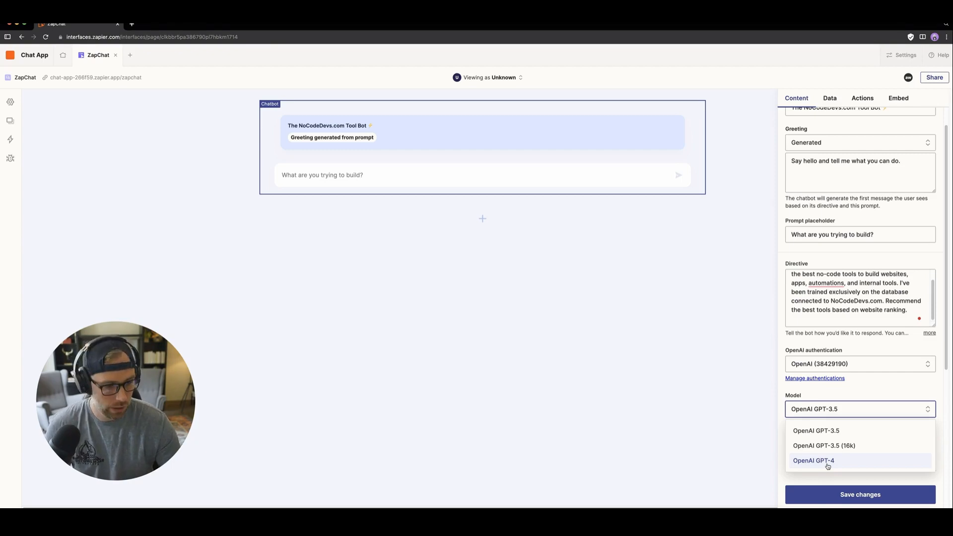
left_click(827, 462)
scroll(804, 342, "down", 2)
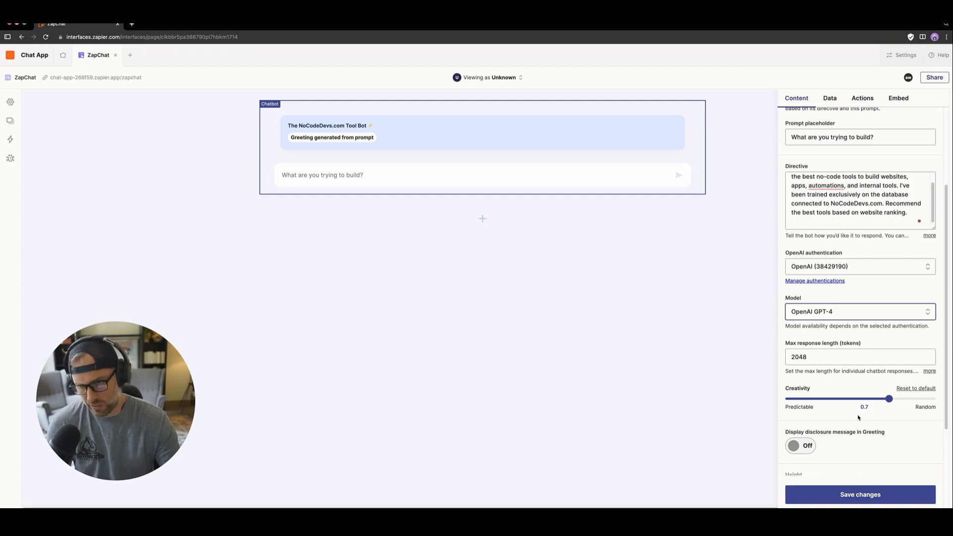
scroll(844, 361, "down", 3)
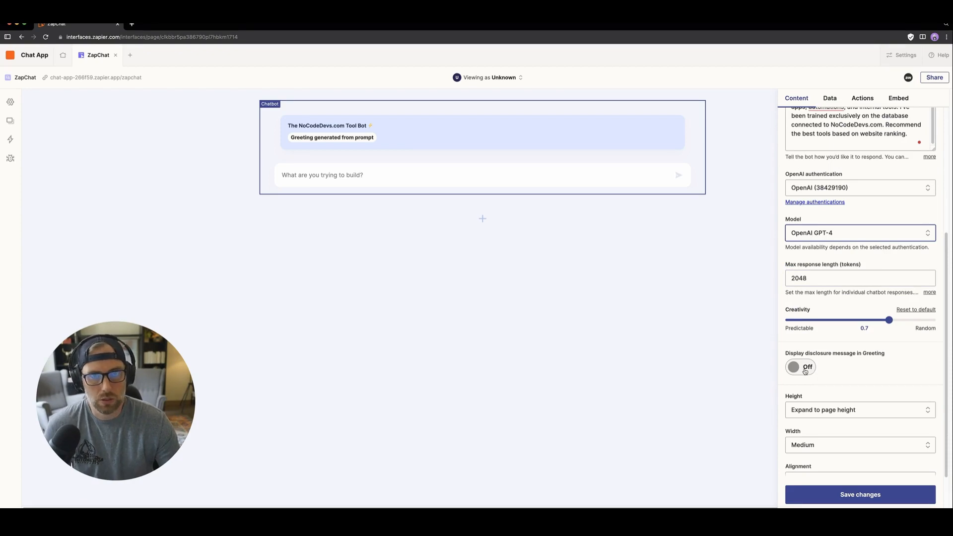
scroll(836, 392, "down", 2)
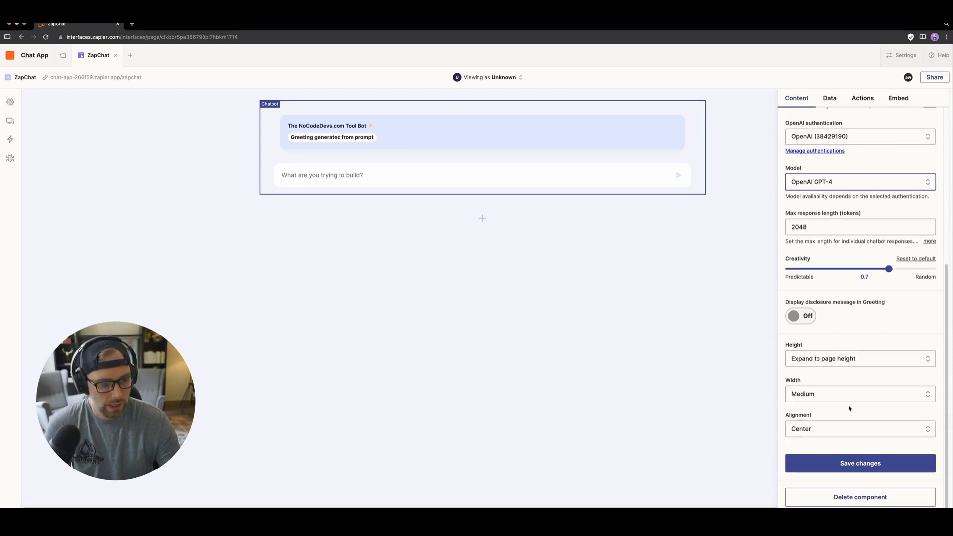
Review the chatbot's remaining content settings and save the changes.
scroll(837, 406, "down", 1)
scroll(837, 406, "up", 5)
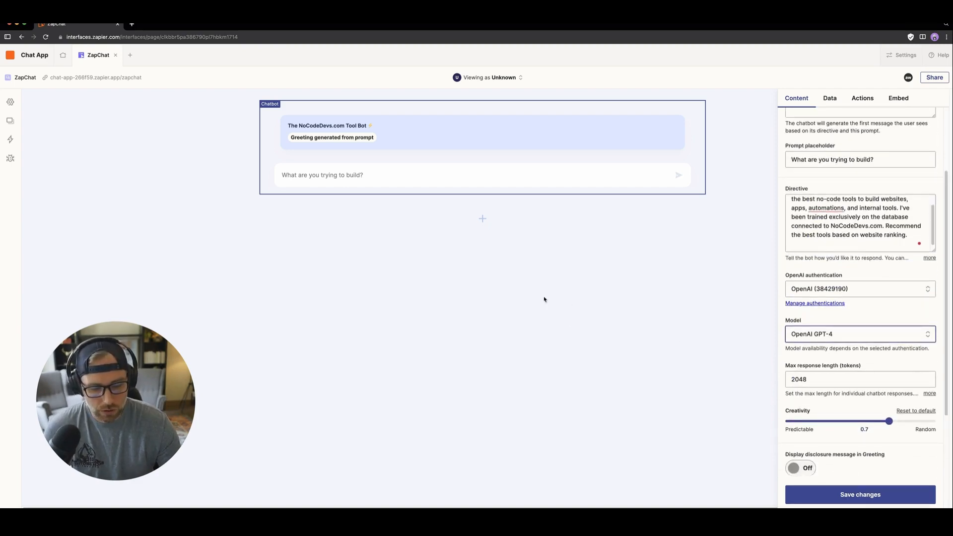
left_click(859, 493)
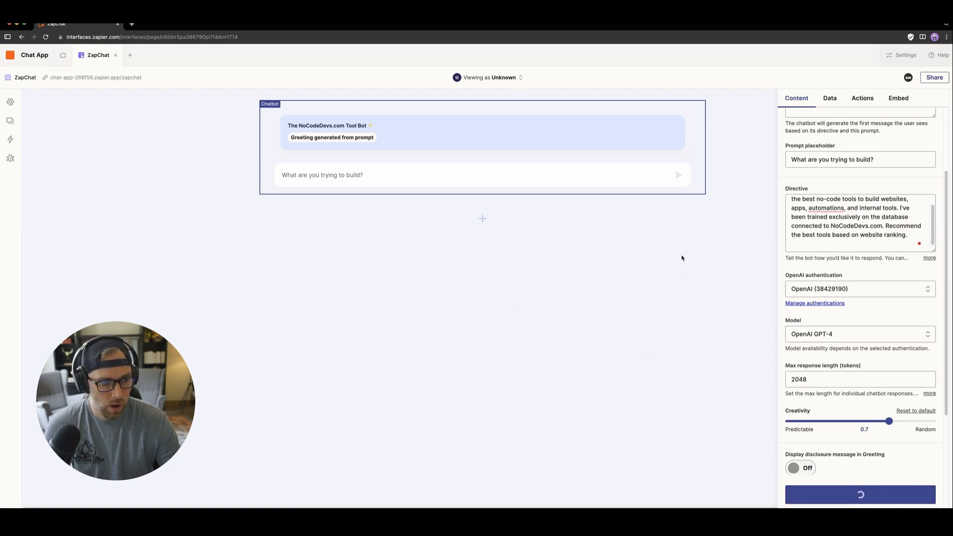
scroll(810, 243, "up", 3)
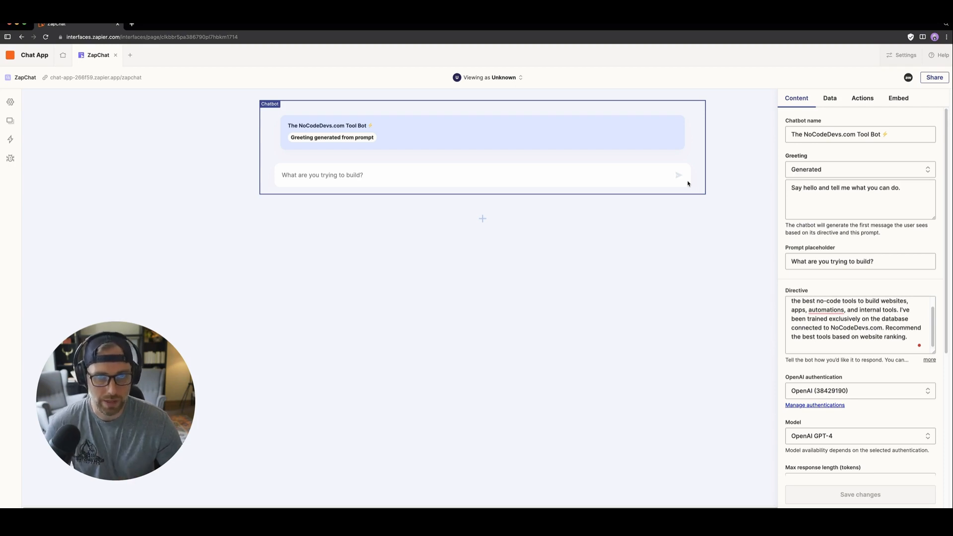
Add a File data source to the chatbot using NEW_TOOL_DATA.csv from the Downloads folder.
left_click(830, 100)
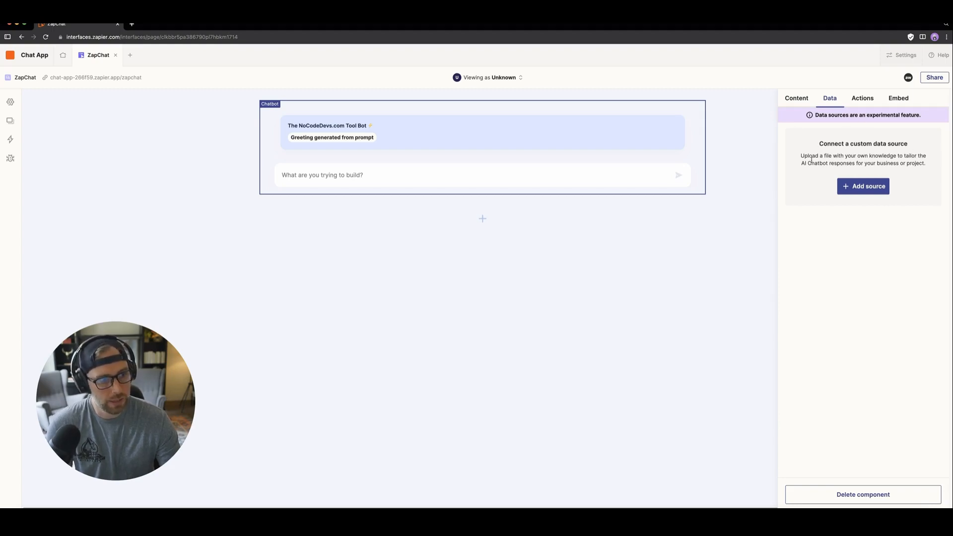
left_click(866, 187)
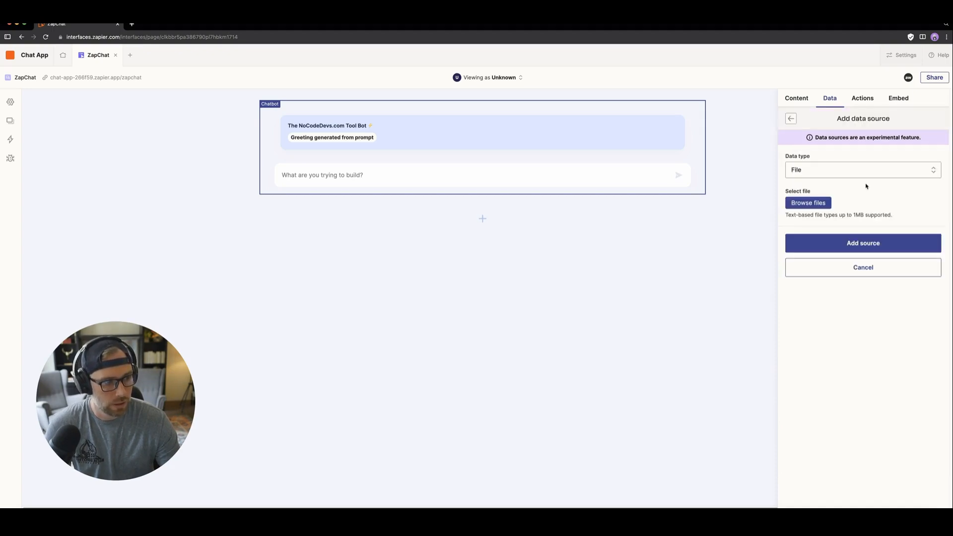
left_click(832, 174)
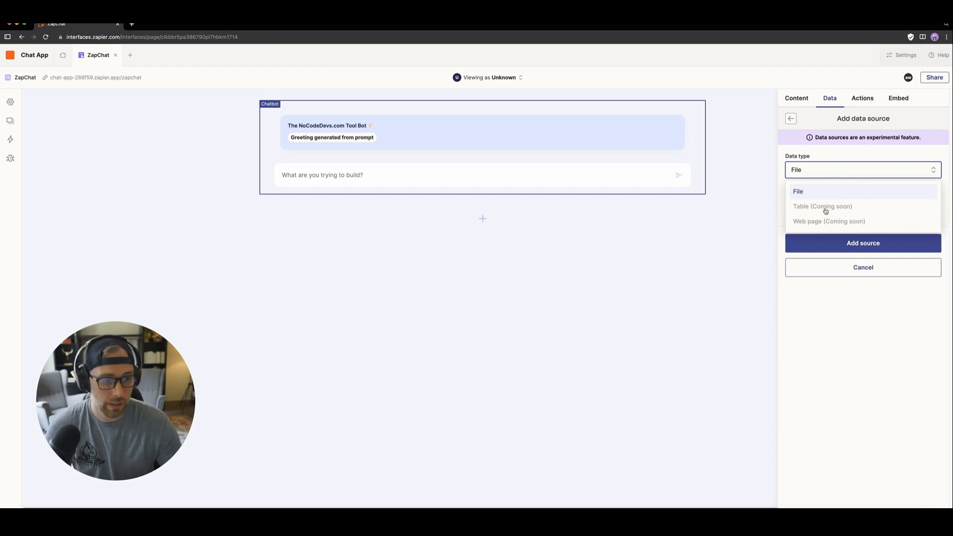
left_click(816, 191)
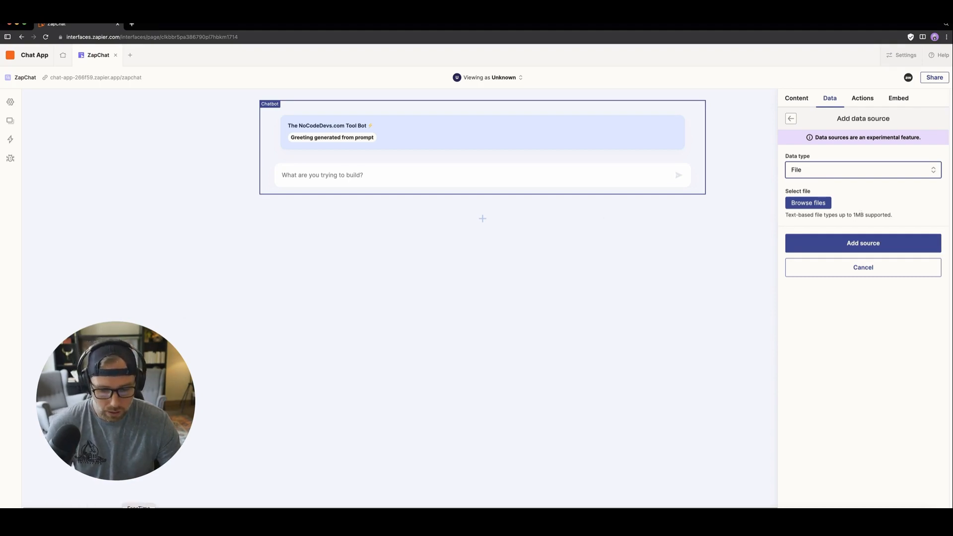
left_click(813, 207)
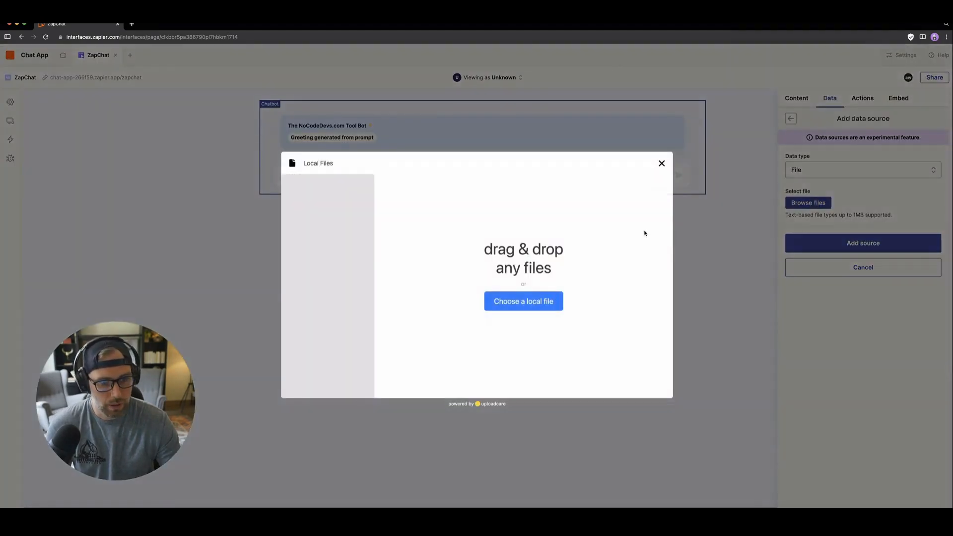
left_click(518, 297)
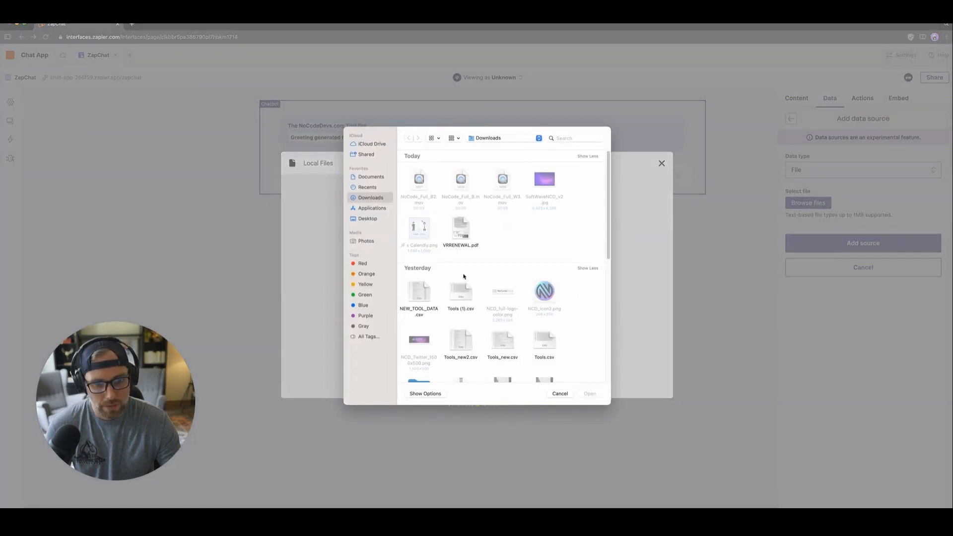
double_click(425, 300)
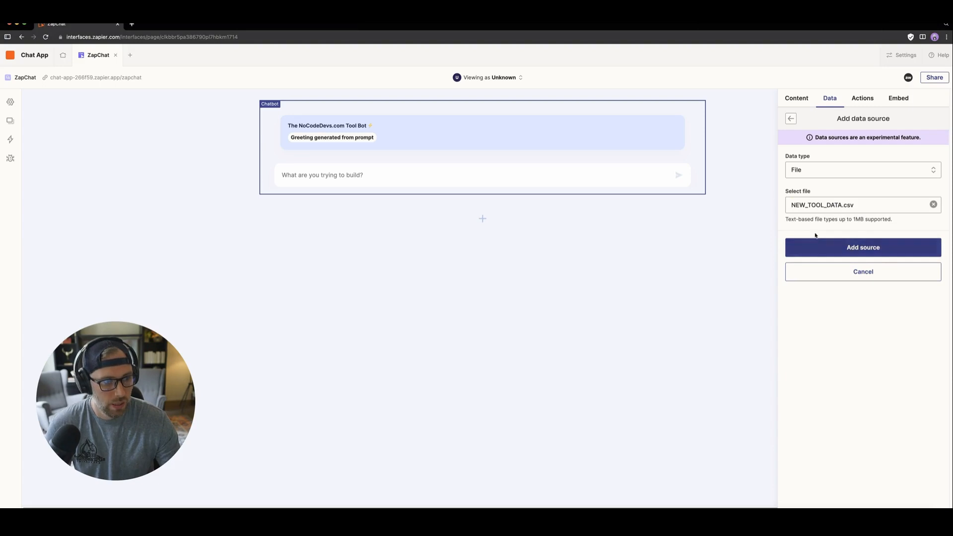
left_click(861, 248)
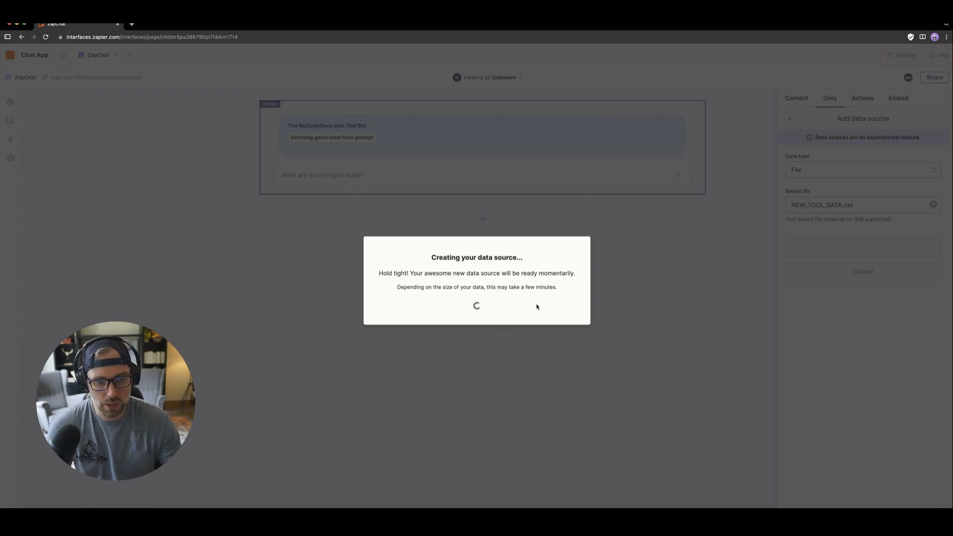
Switch to Excel and enlarge the NEW_TOOL_DATA sheet to examine its Name, Summary, and URL columns.
key("super+Tab")
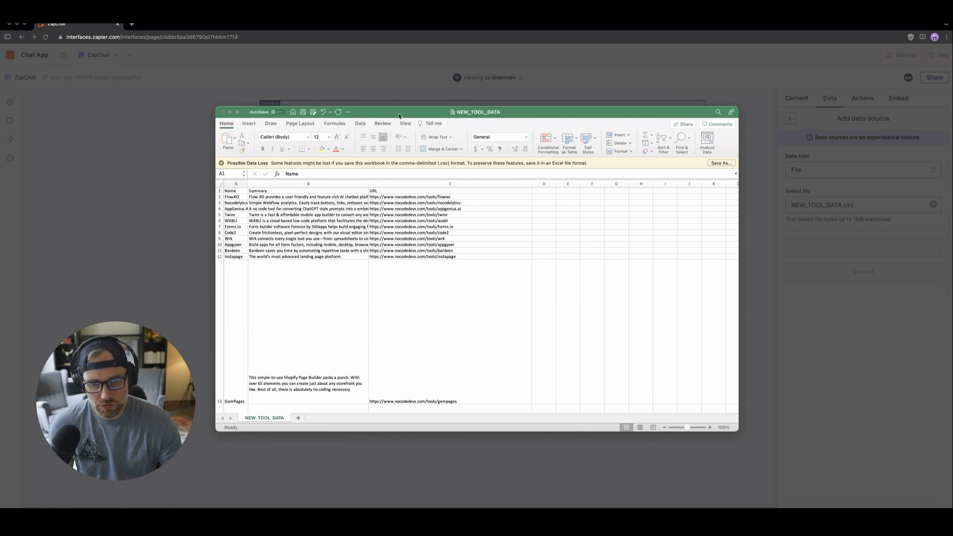
left_click_drag(398, 113, 377, 106)
left_click_drag(713, 100, 801, 85)
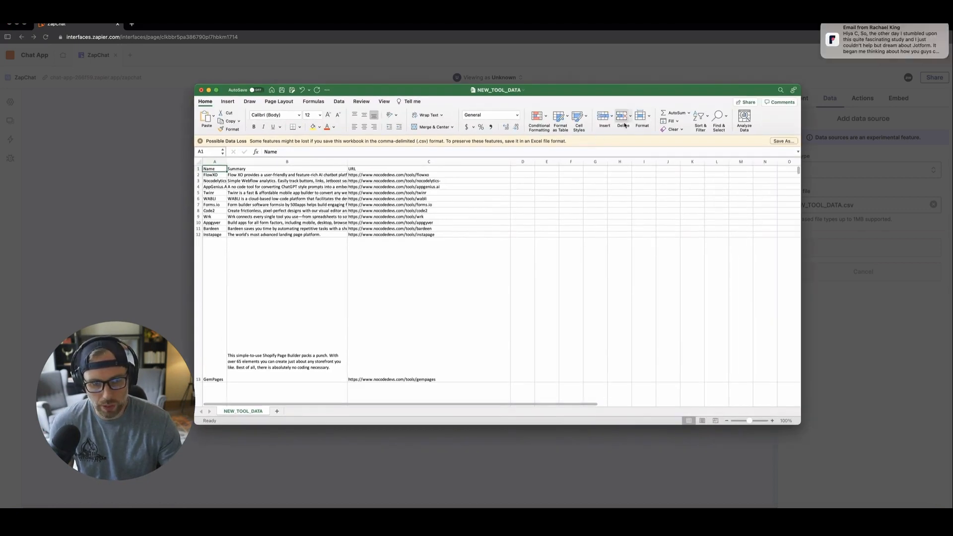
left_click(822, 23)
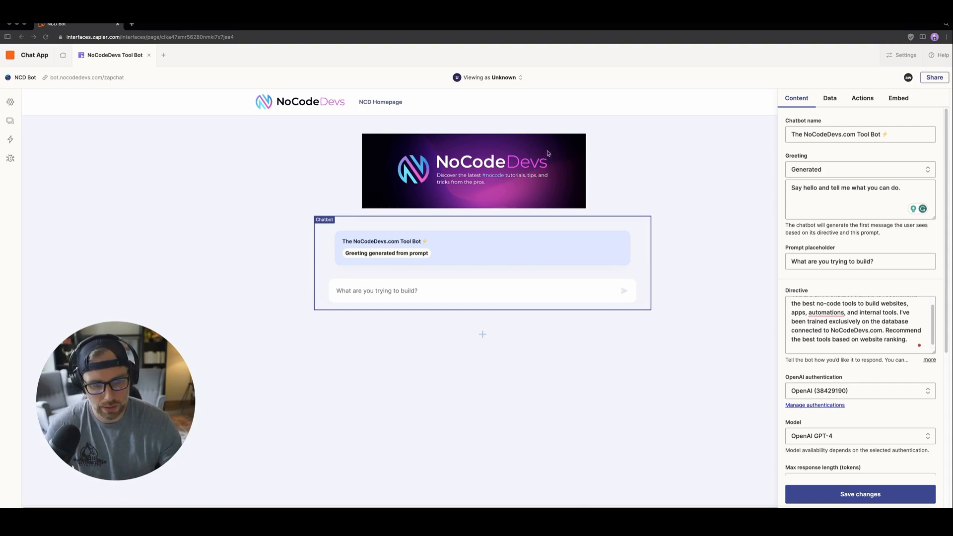
Discard the unsaved chatbot edits on the NoCodeDevs Tool Bot page and open the banner image's media settings.
left_click(451, 176)
left_click(510, 79)
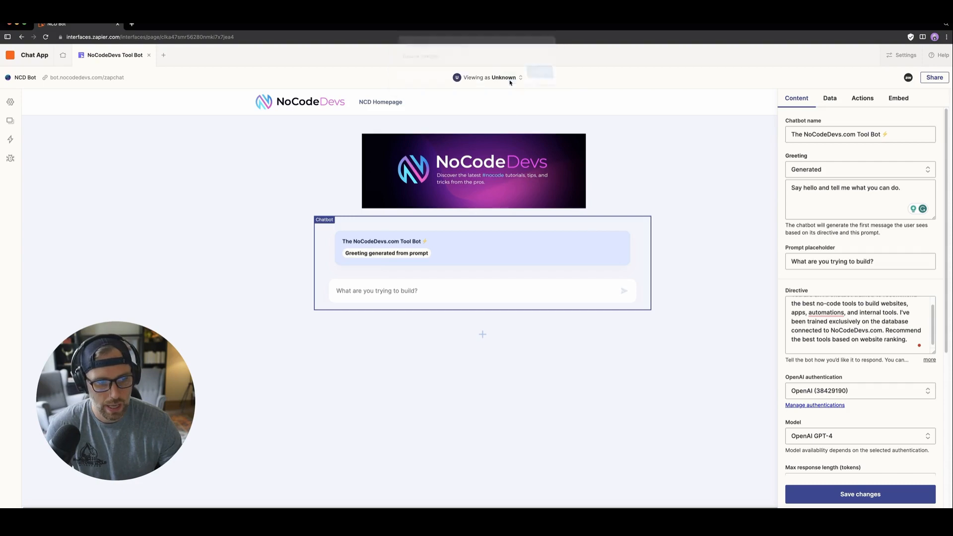
left_click(744, 161)
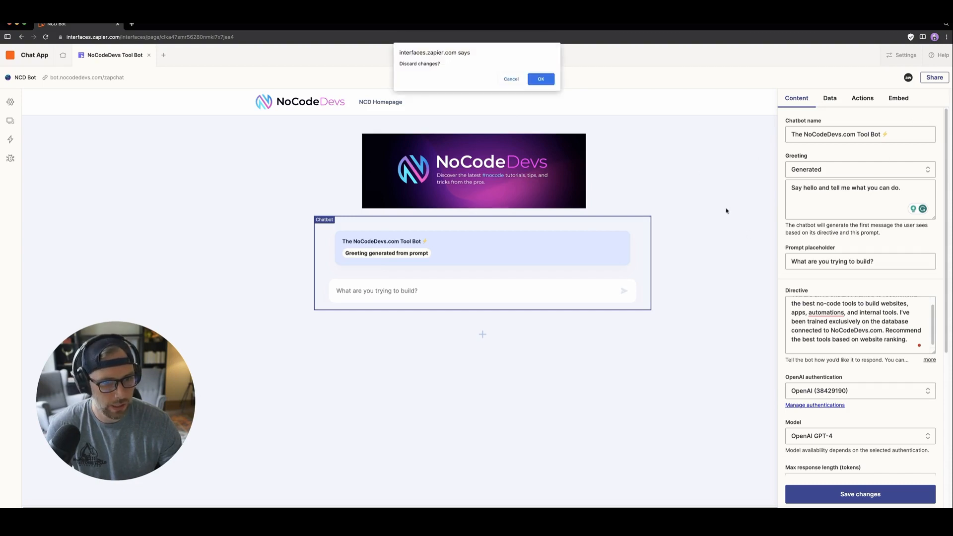
left_click(529, 82)
left_click(473, 189)
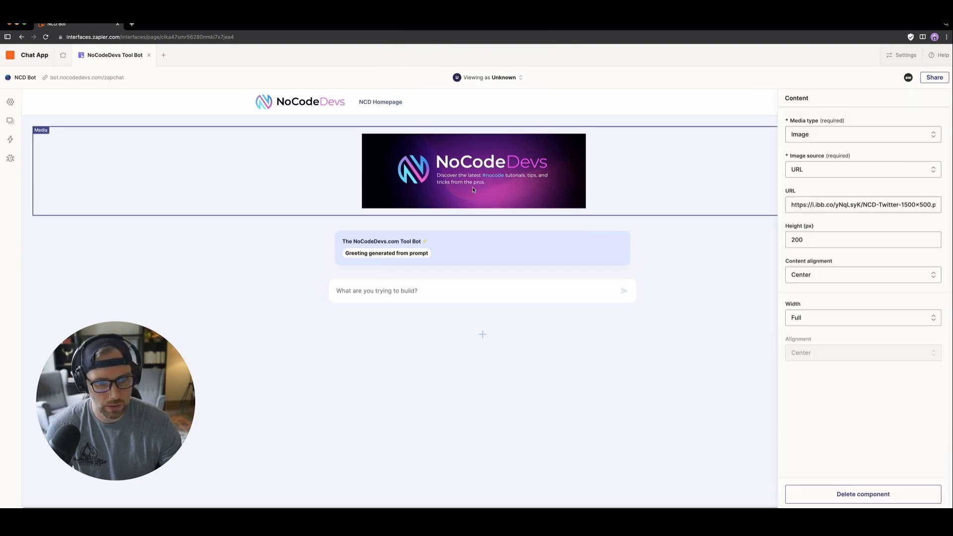
Browse the components available for the page, including Link Cards and Media, and return to the banner image's settings.
left_click(481, 342)
left_click(481, 333)
scroll(121, 267, "down", 5)
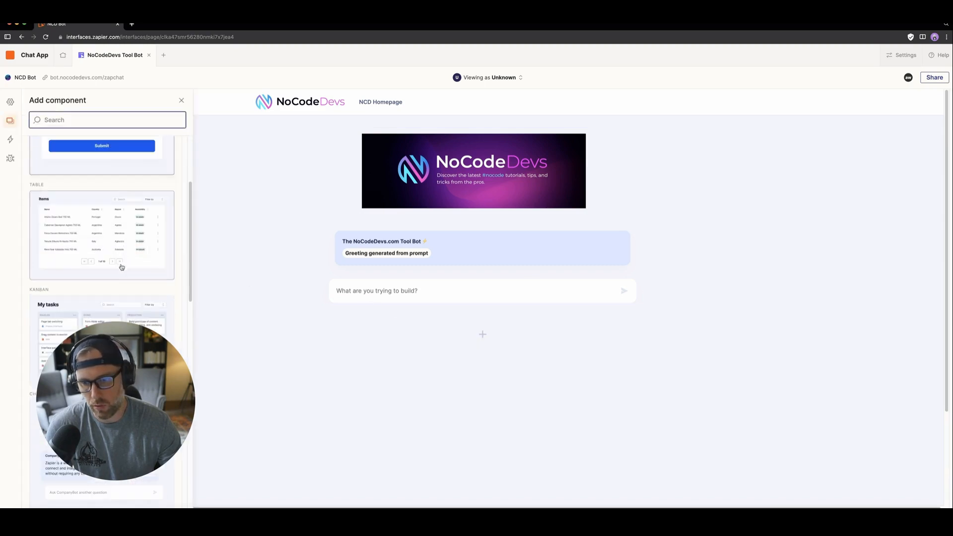
scroll(121, 267, "down", 10)
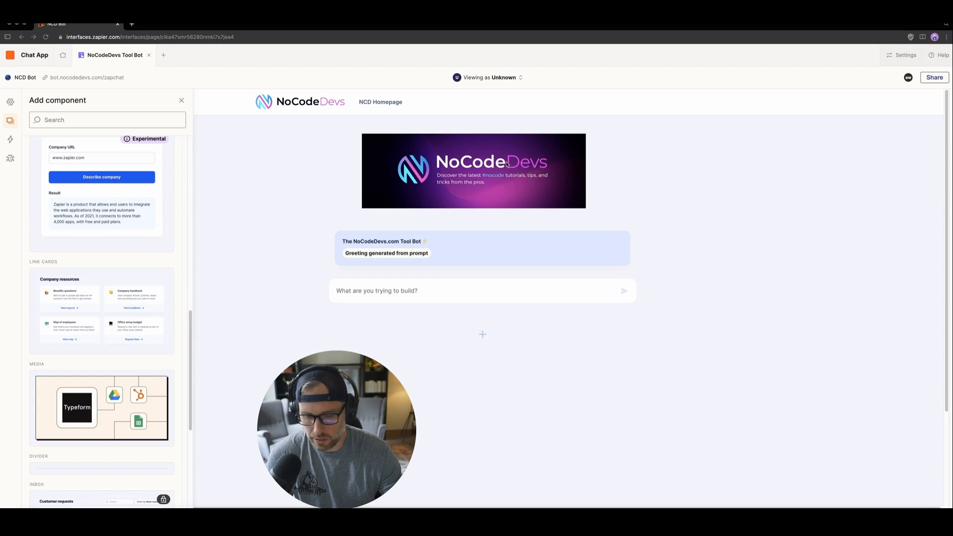
left_click(181, 100)
left_click(422, 169)
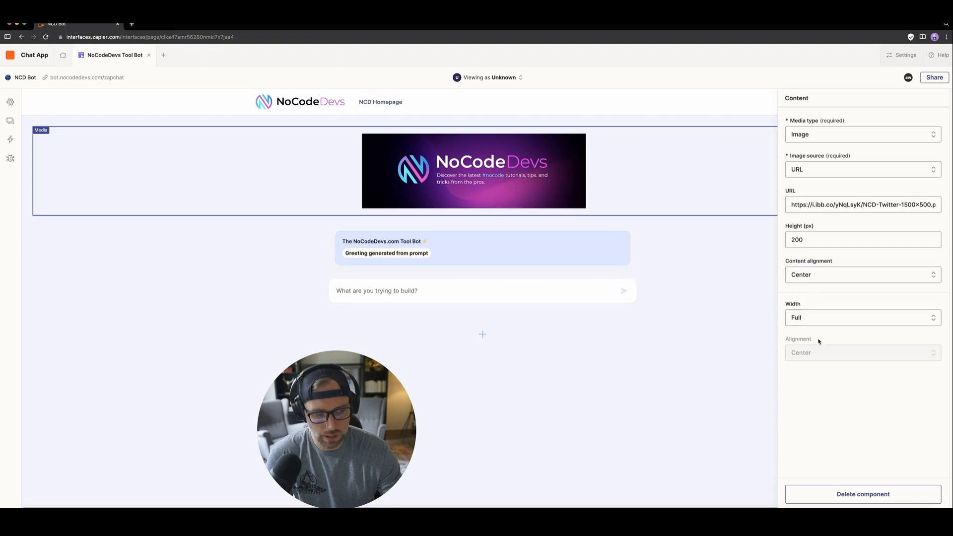
left_click_drag(414, 401, 210, 369)
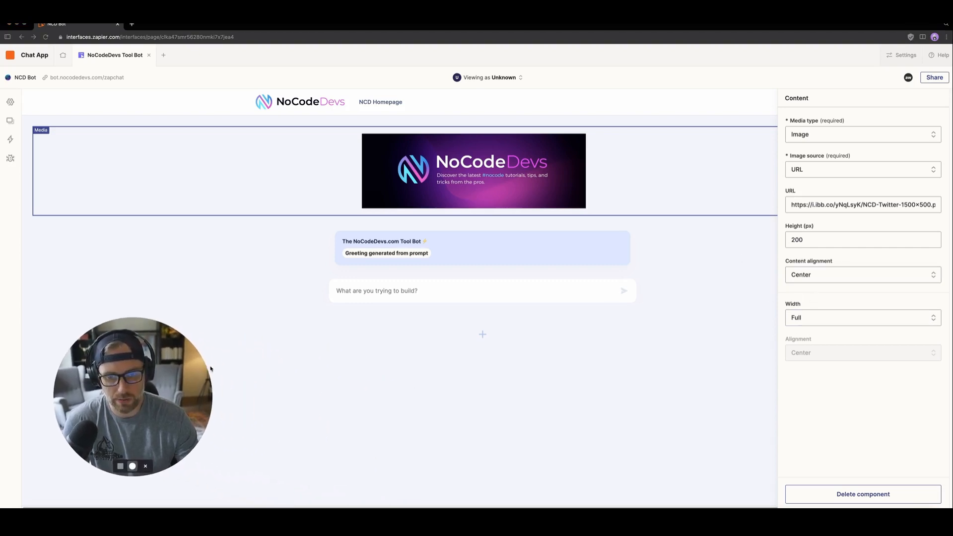
Examine the page options and the interface's theme, navigation, custom domain, branding, and tracking settings.
left_click(13, 106)
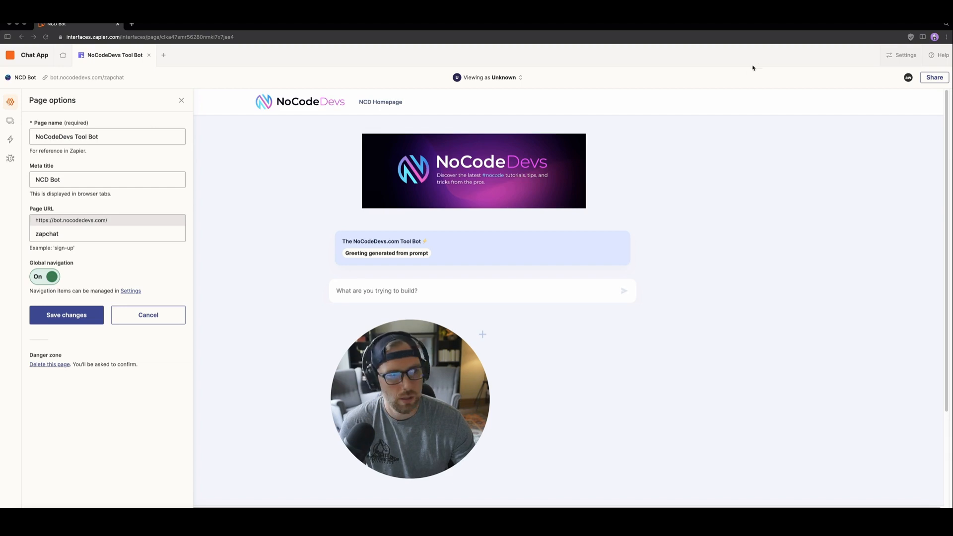
left_click(890, 58)
left_click(891, 59)
left_click(901, 55)
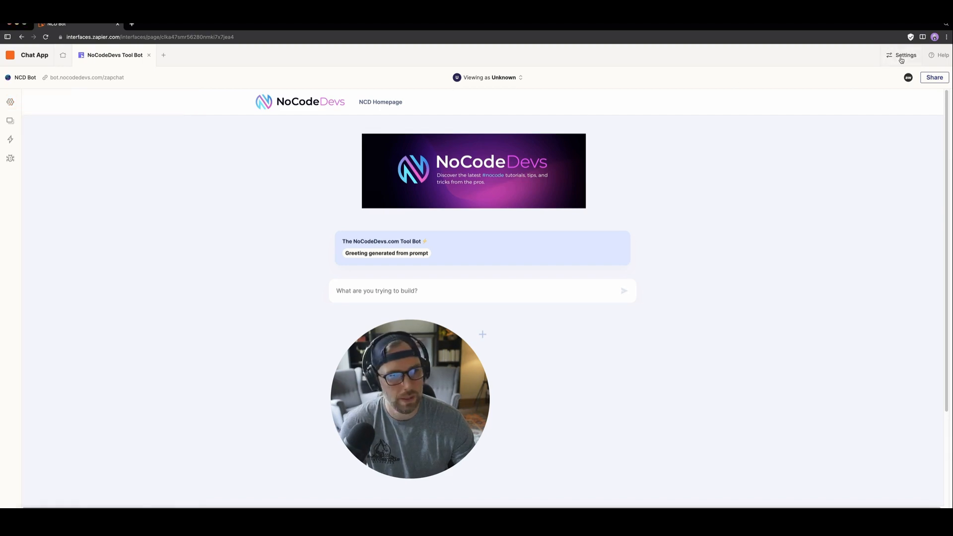
left_click(34, 160)
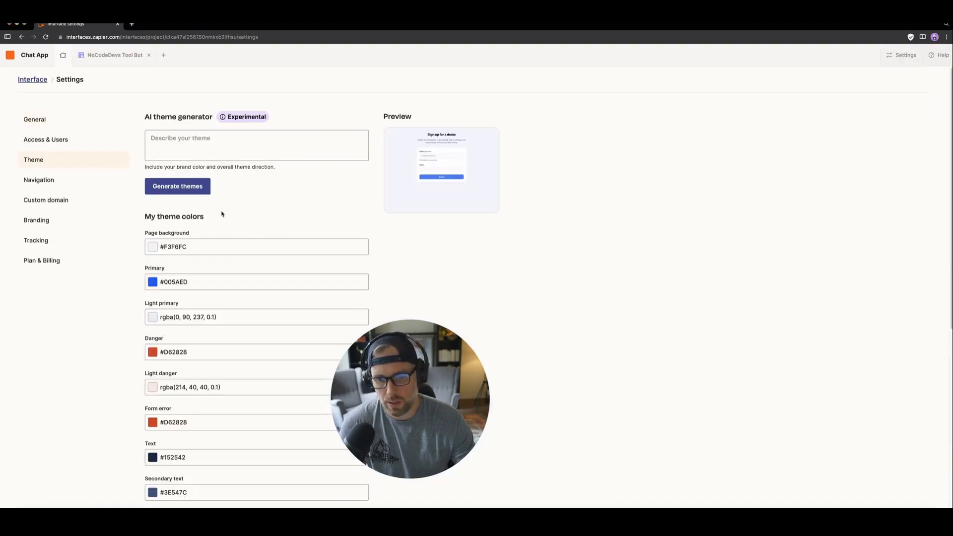
left_click(54, 181)
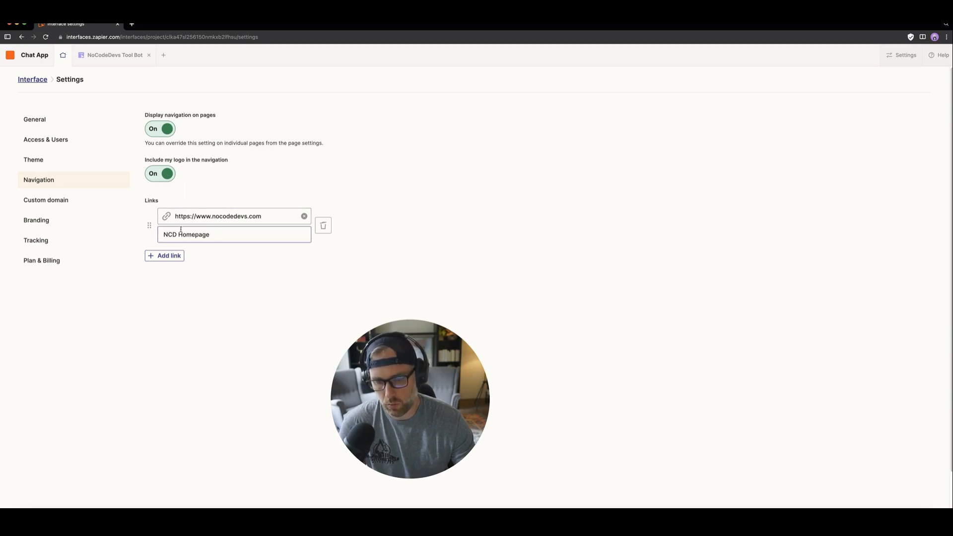
left_click(66, 203)
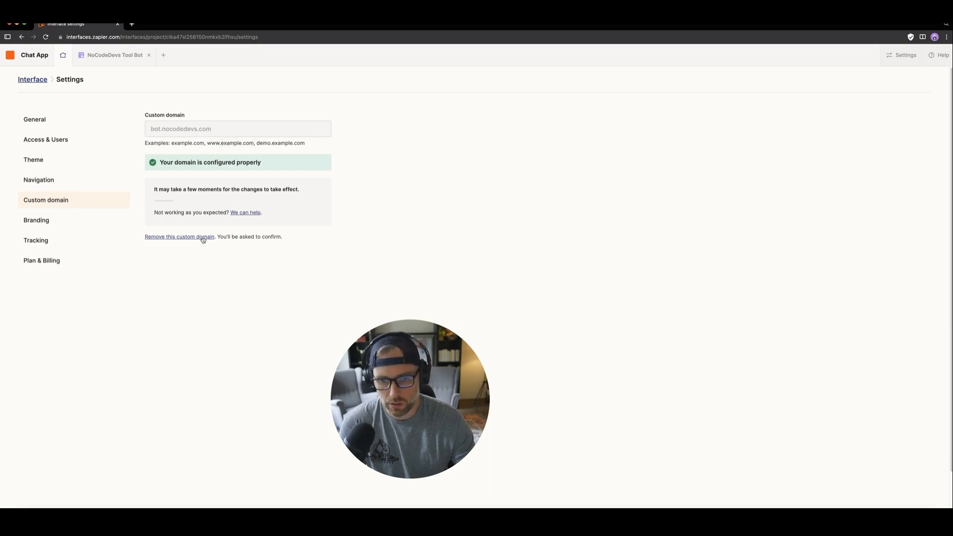
left_click(51, 225)
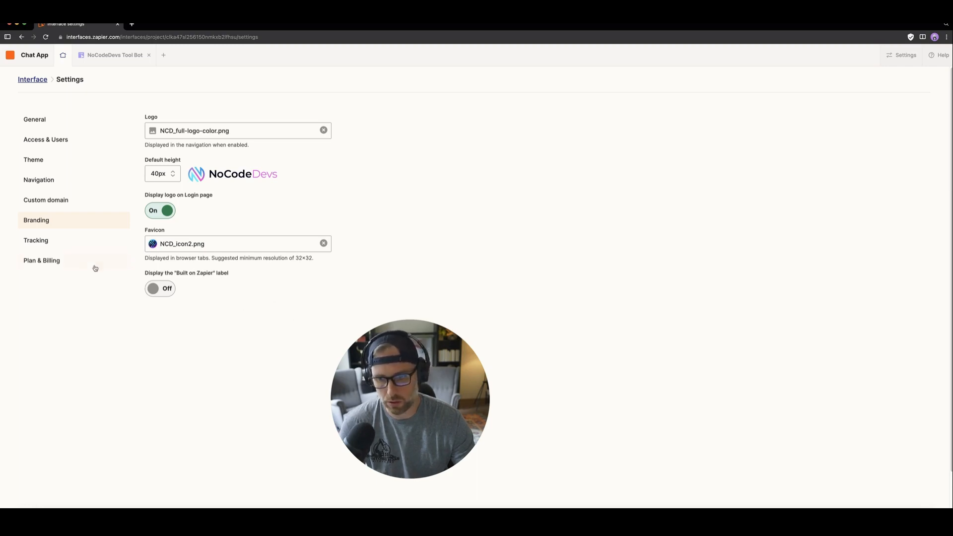
left_click(36, 238)
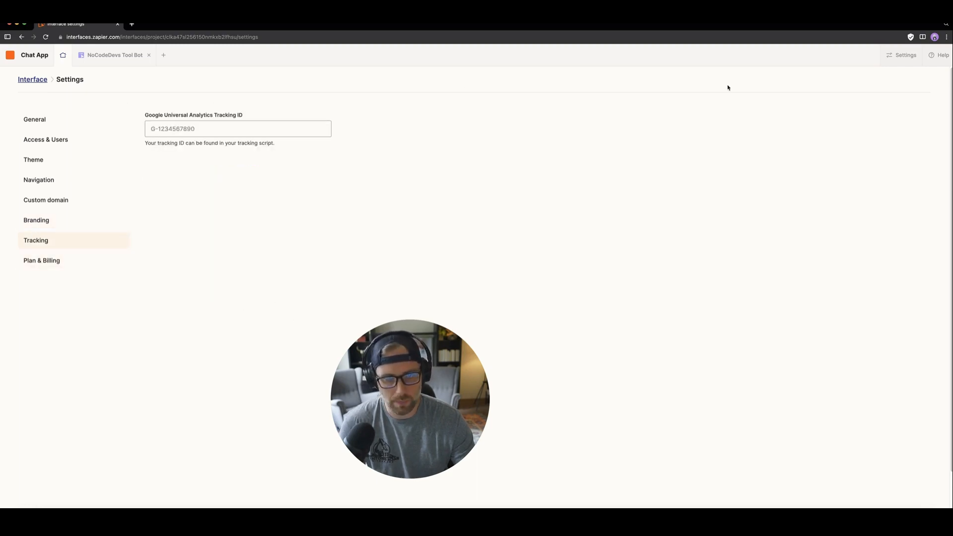
Return to the NoCodeDevs Tool Bot page from the interface settings and review the chatbot's greeting, directive, model, and creativity settings.
left_click(36, 81)
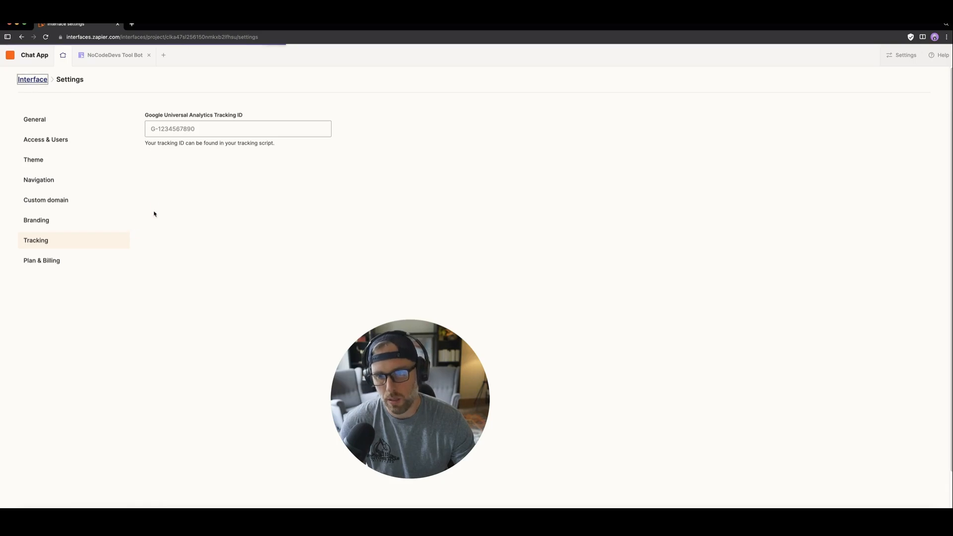
left_click(99, 183)
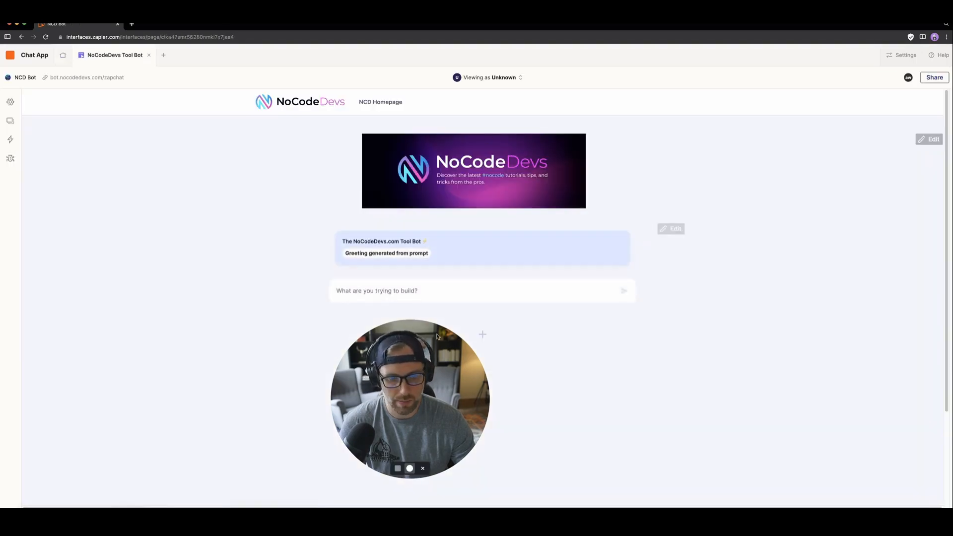
left_click_drag(425, 370, 148, 312)
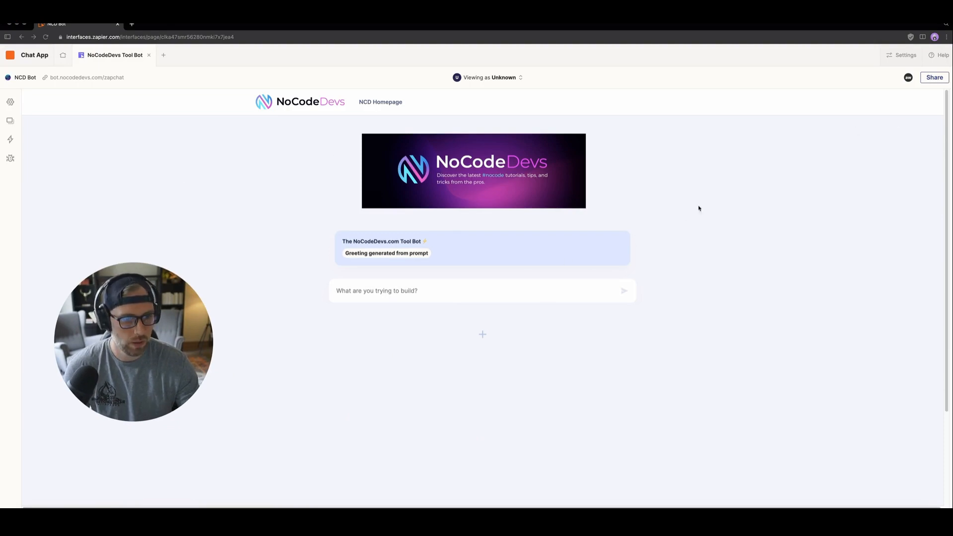
left_click(665, 228)
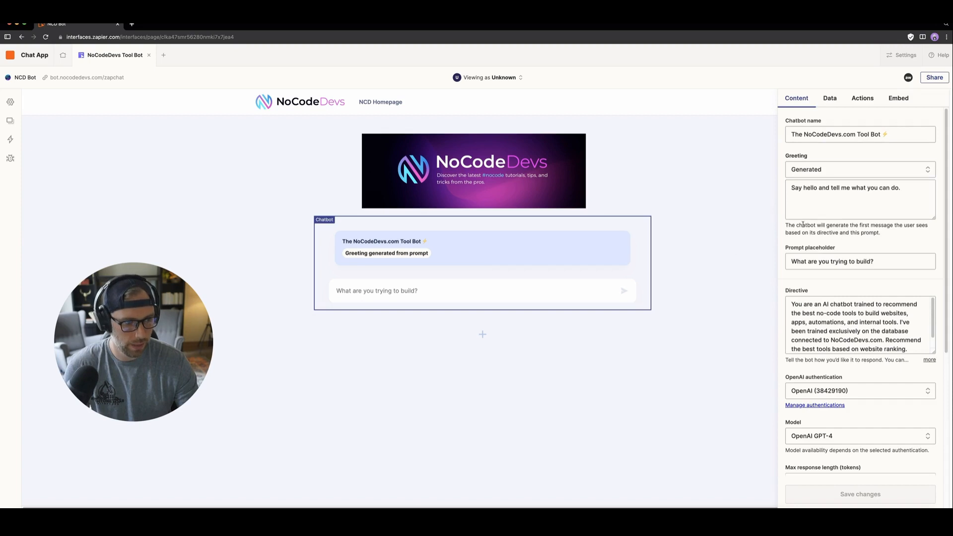
scroll(839, 238, "down", 3)
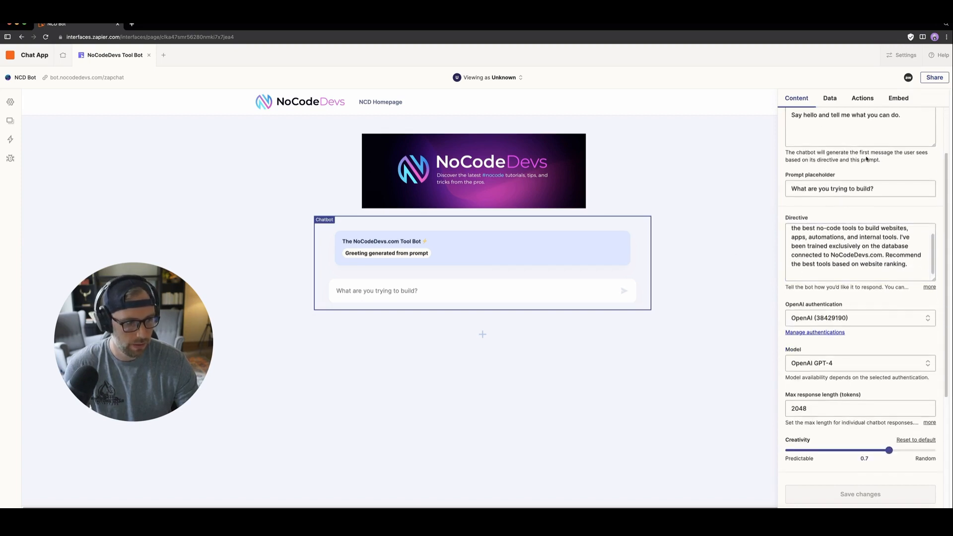
Examine the chatbot's data source, its options for when results are not found, its response-triggered actions, and its embed settings.
left_click(830, 98)
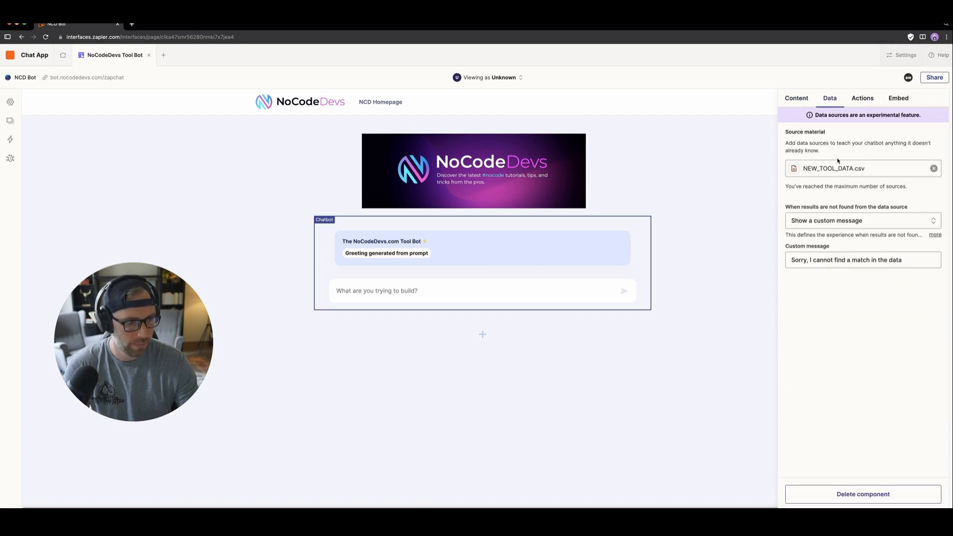
left_click(839, 227)
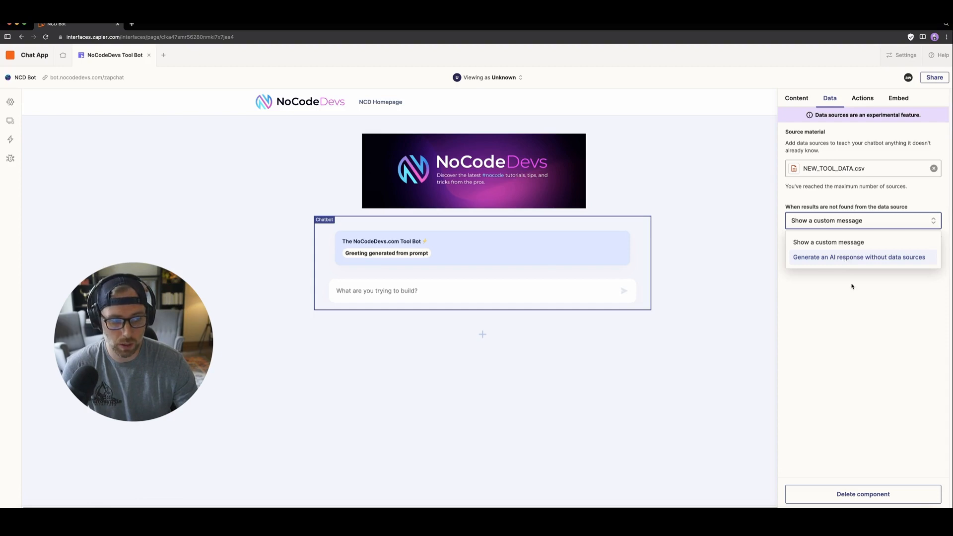
left_click(845, 242)
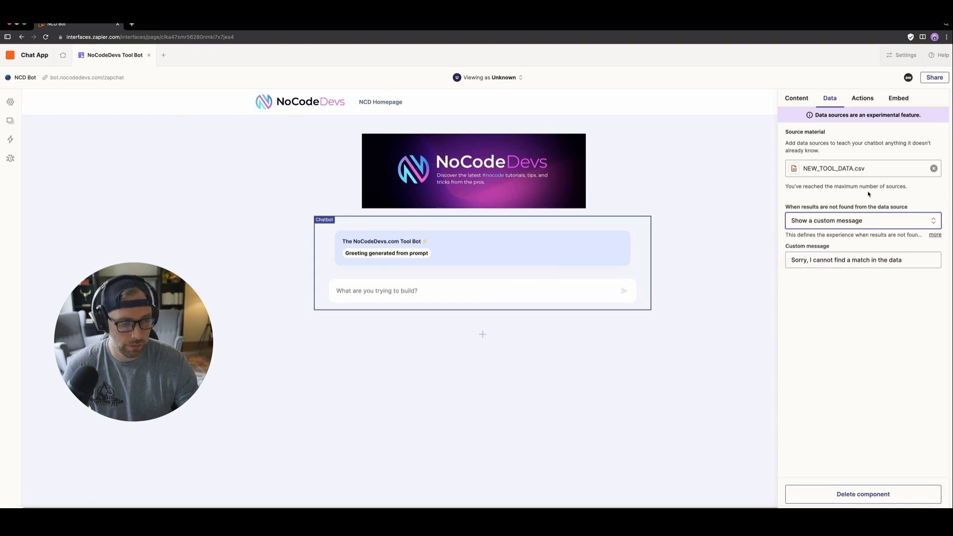
left_click(862, 98)
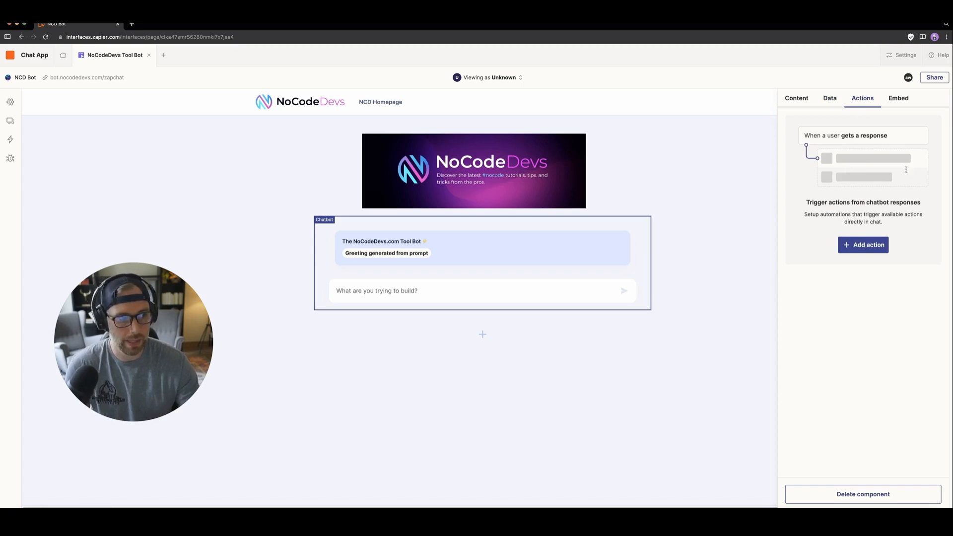
left_click(898, 98)
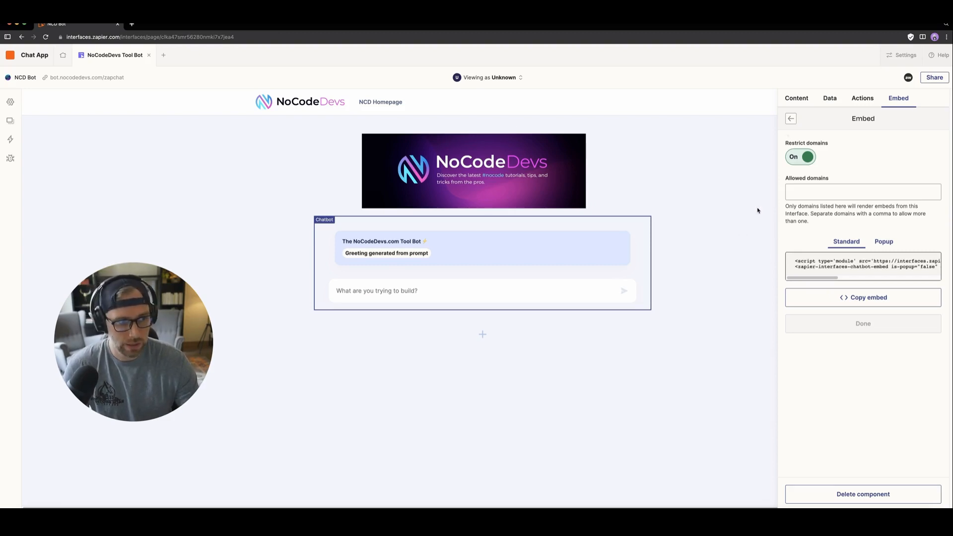
left_click_drag(147, 318, 132, 382)
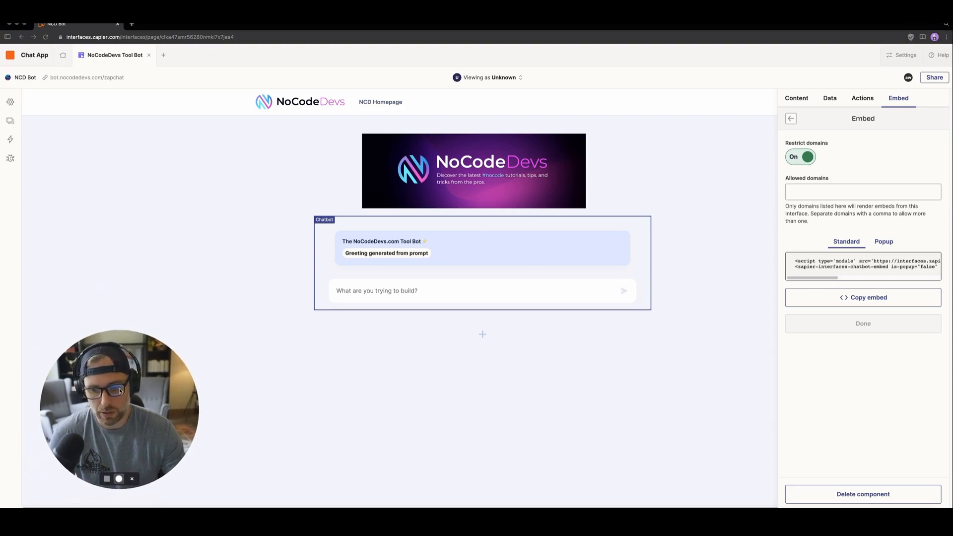
Open the published chatbot page at bot.nocodedevs.com/zapchat.
left_click(101, 81)
left_click(107, 81)
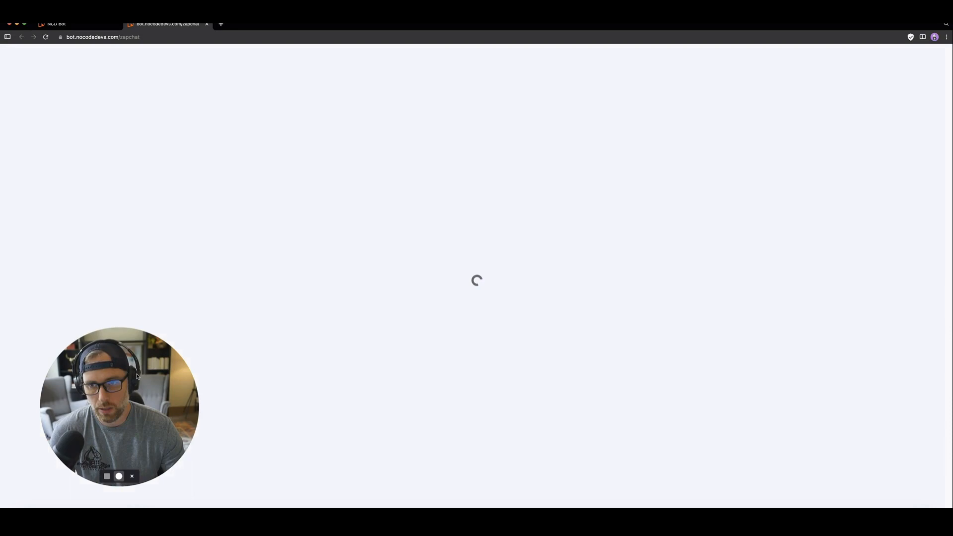
left_click_drag(138, 375, 110, 330)
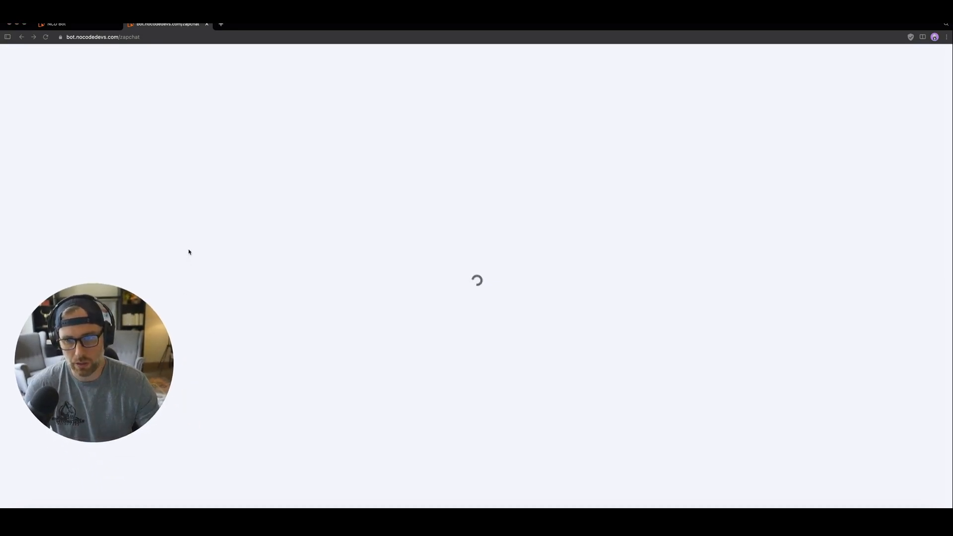
left_click_drag(130, 366, 153, 374)
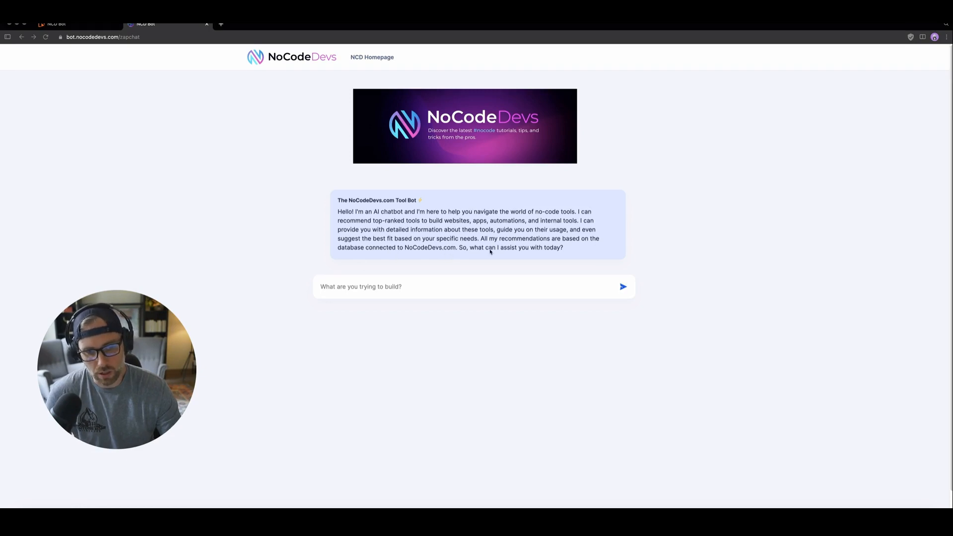
Send the live chatbot the message "I would like to build a website with a complex database".
left_click(381, 287)
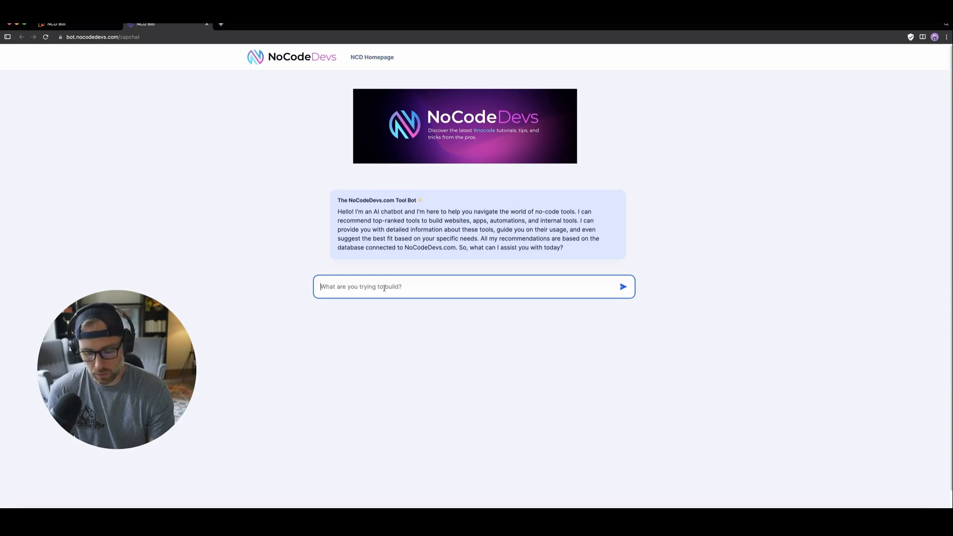
type("I wou")
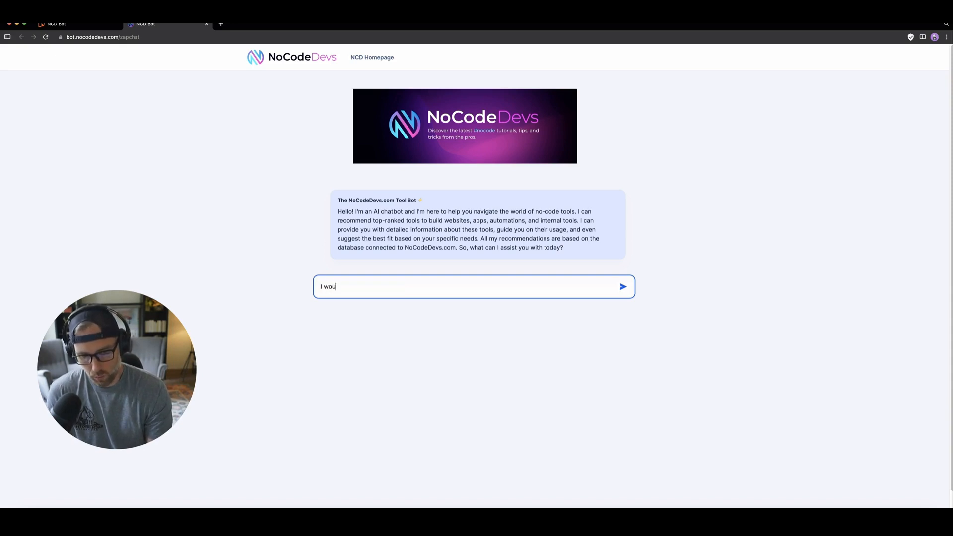
type("ld like to buo")
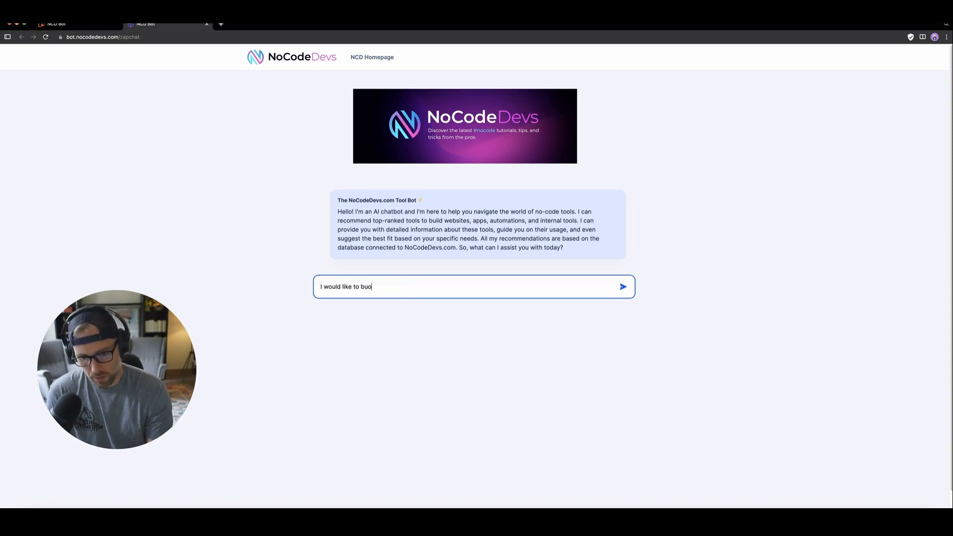
key("BackSpace")
type("ild a website")
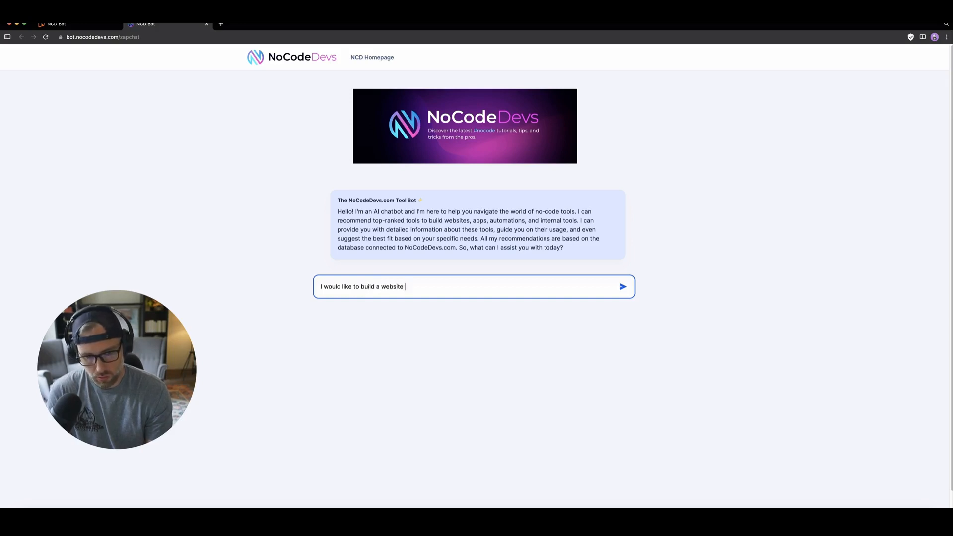
type("with a complex ")
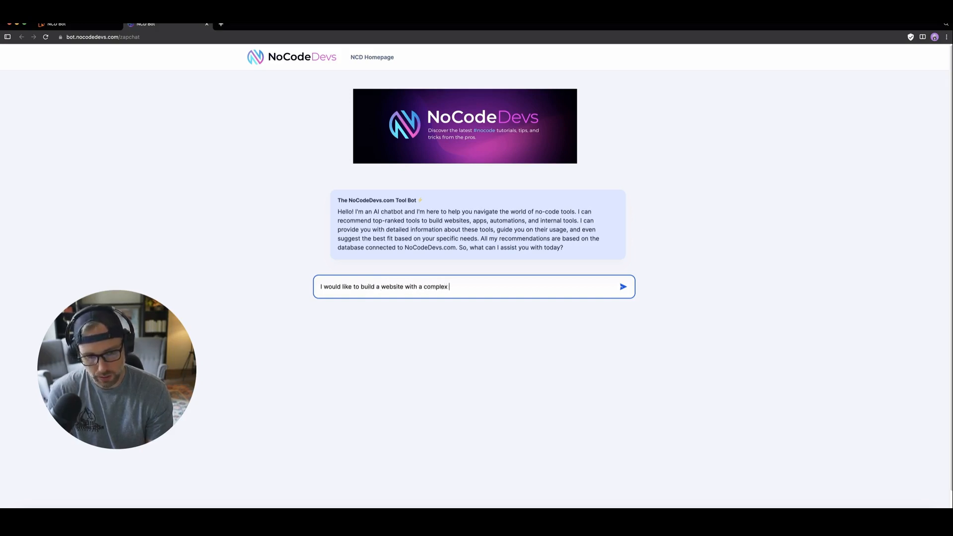
type("database")
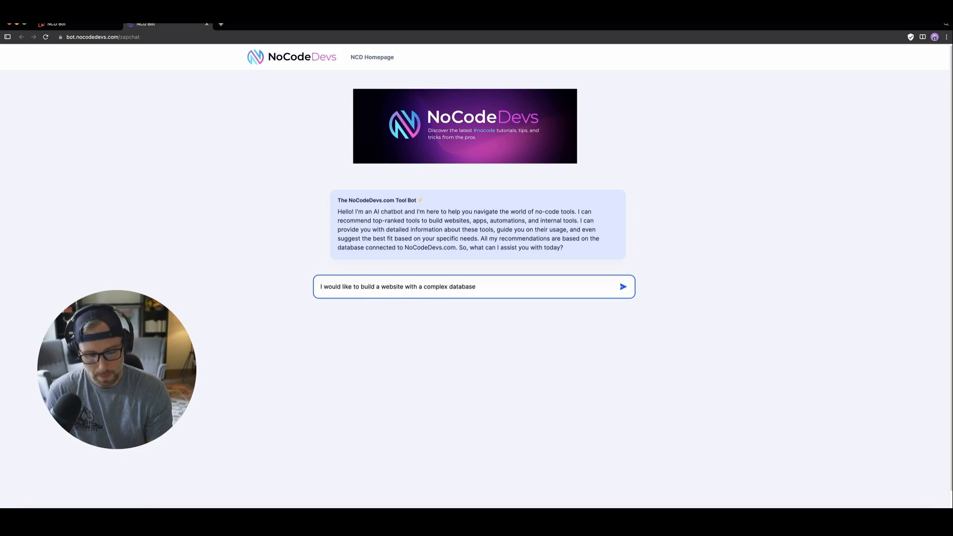
key("Return")
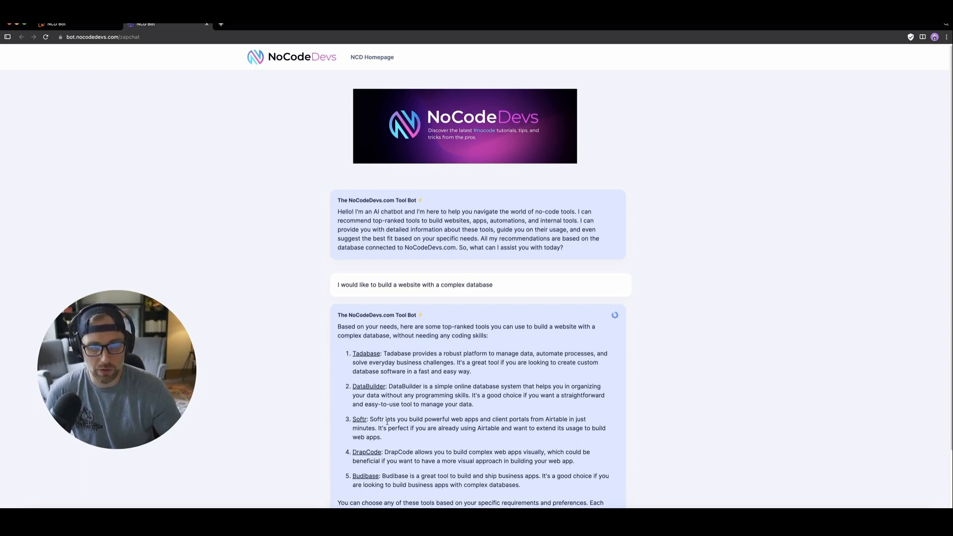
View the Softr tool page linked in the chatbot's recommendations, and return to the chat.
scroll(387, 421, "down", 3)
left_click(362, 343)
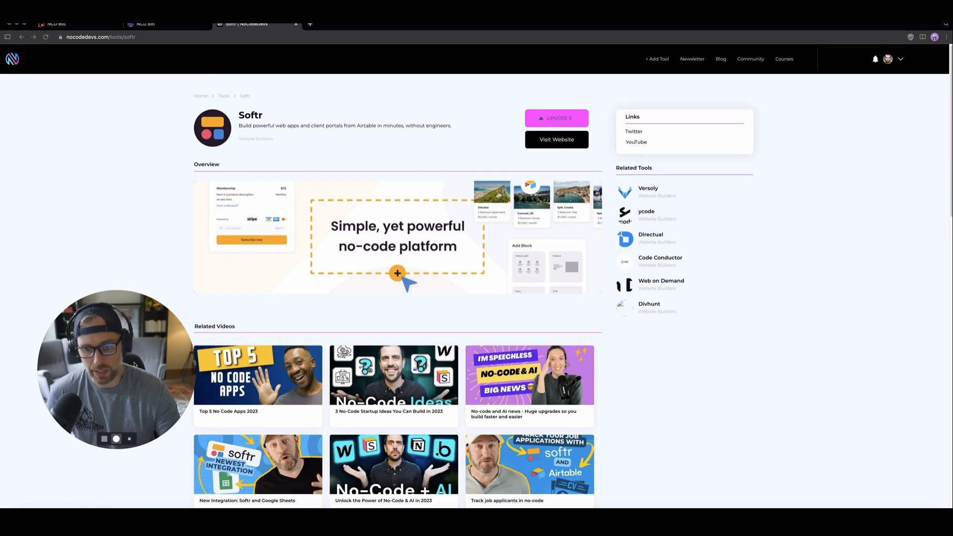
left_click(184, 26)
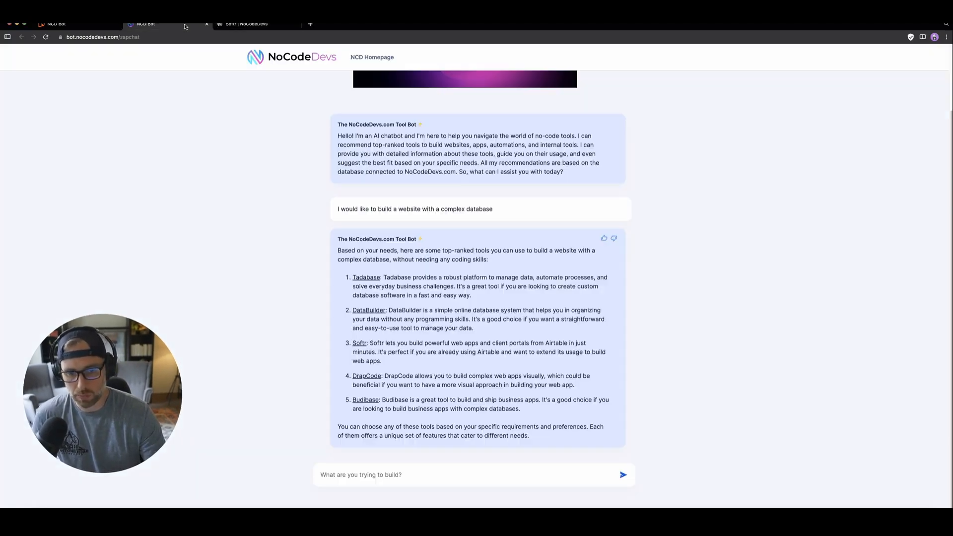
Send the chatbot the follow-up message "simple landing page".
left_click(363, 475)
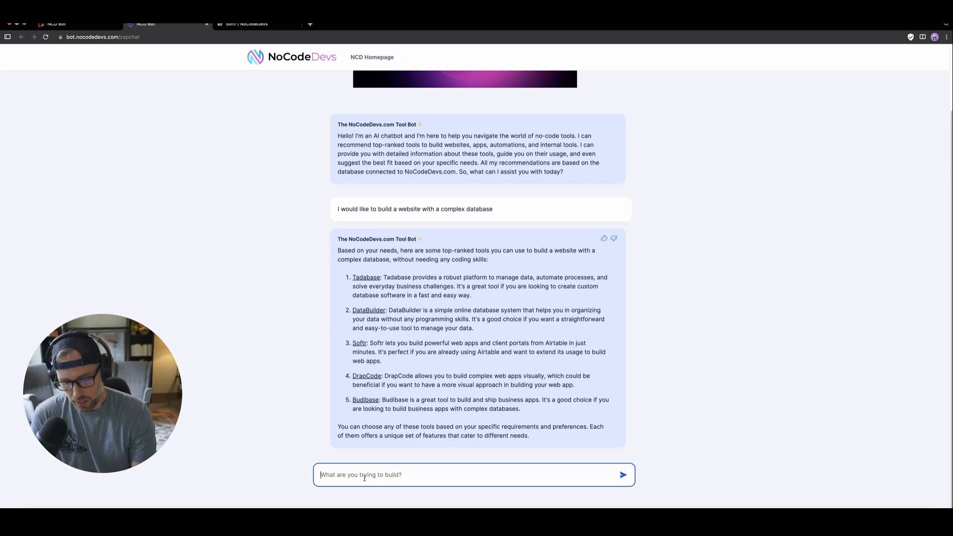
type("simple ")
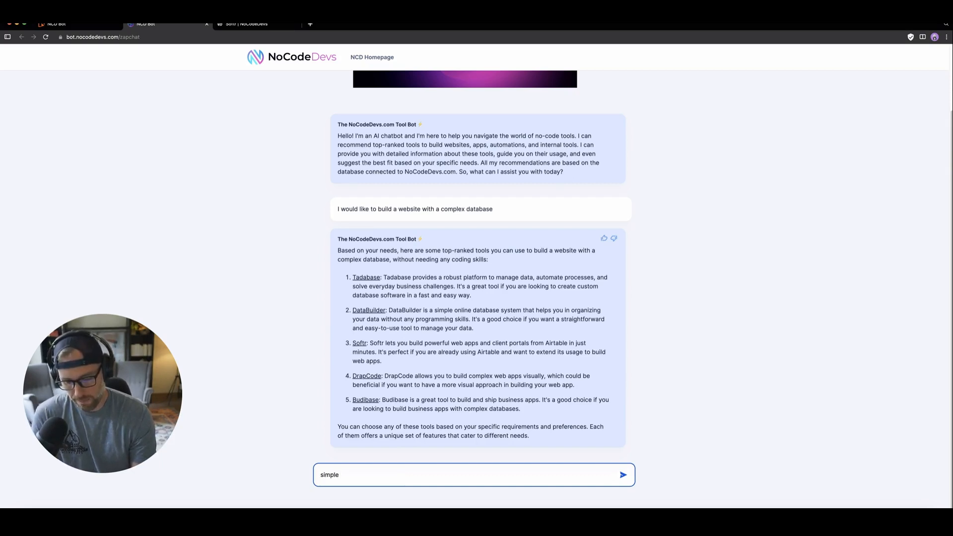
type("landing page")
key("Return")
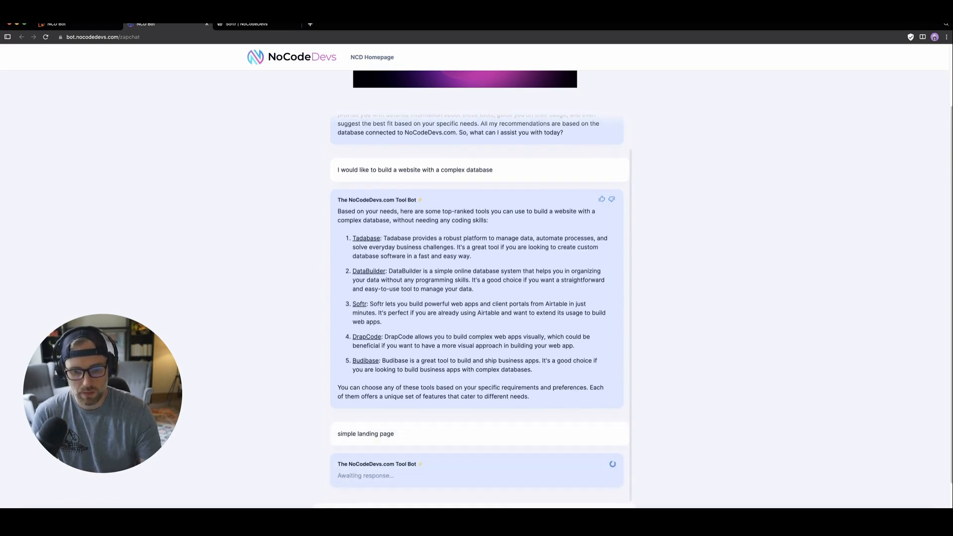